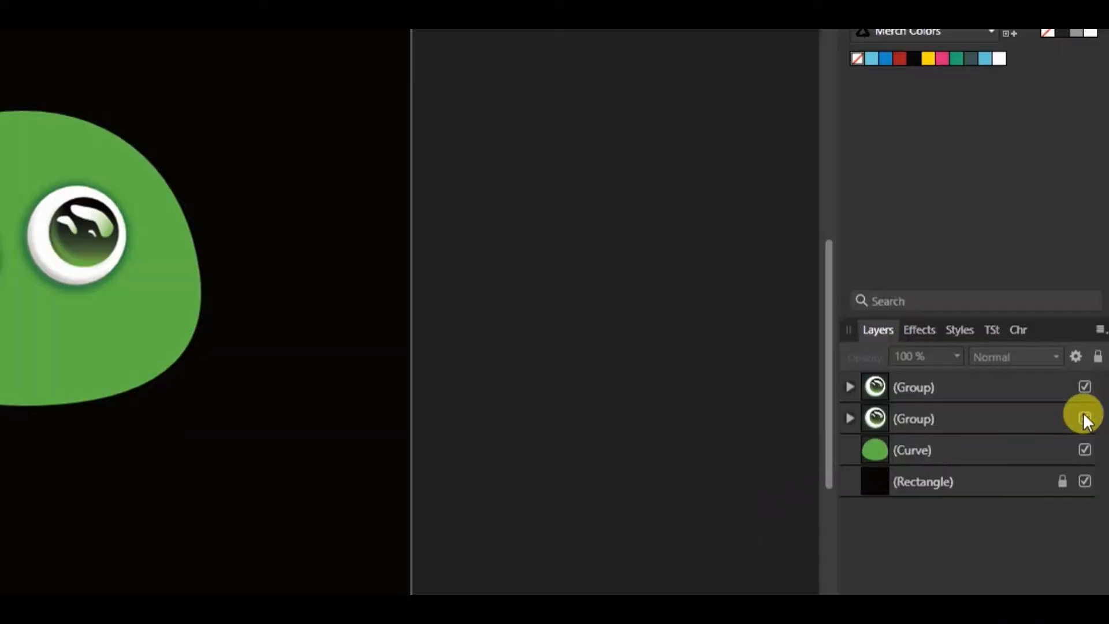
Hide both eye groups and give the green head curve a linear gradient running vertically from its top to its base
left_click(1084, 387)
left_click(1084, 419)
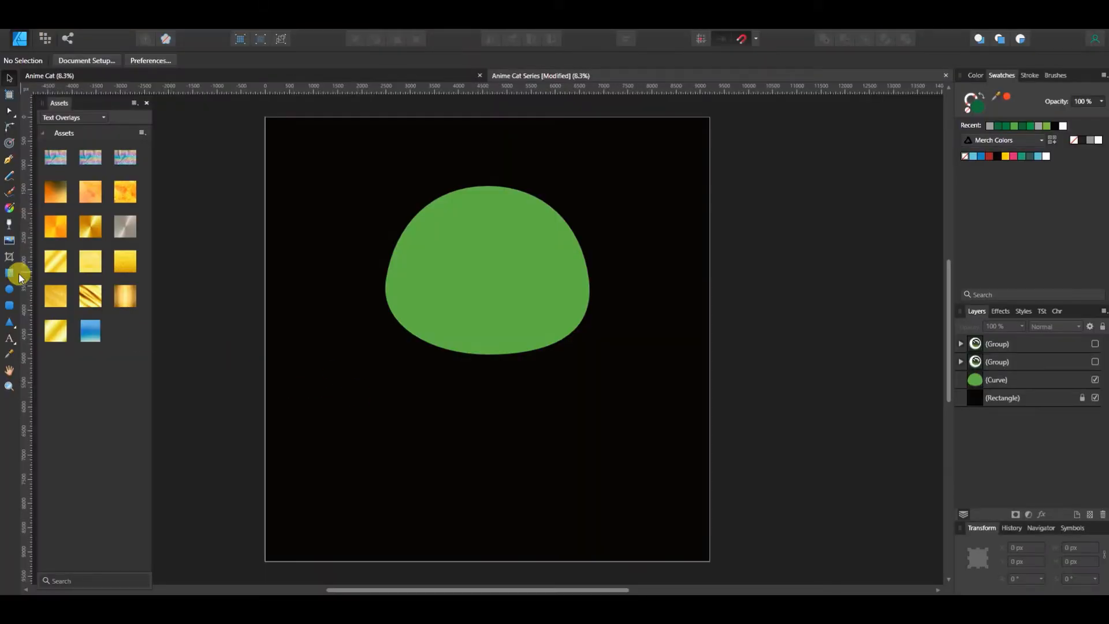
left_click(11, 210)
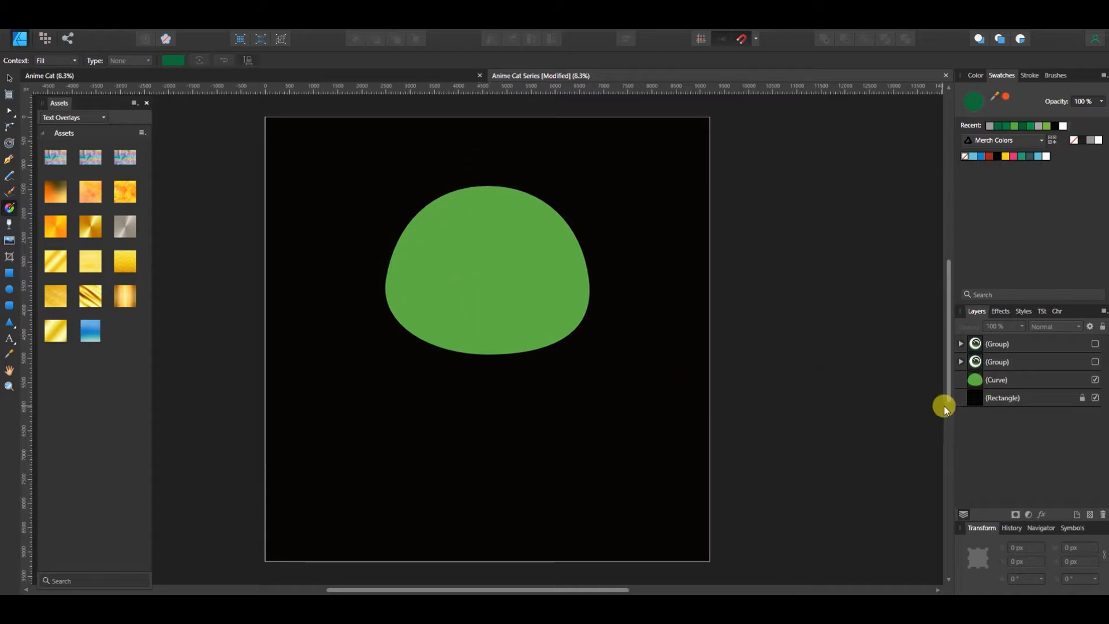
left_click(1017, 380)
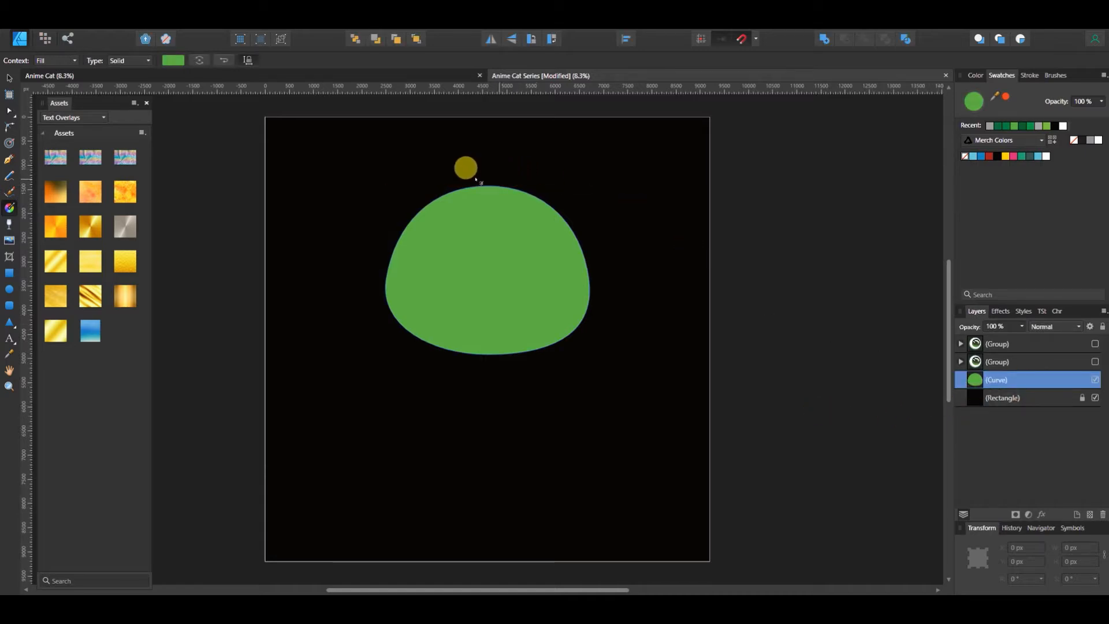
left_click_drag(481, 194, 487, 354)
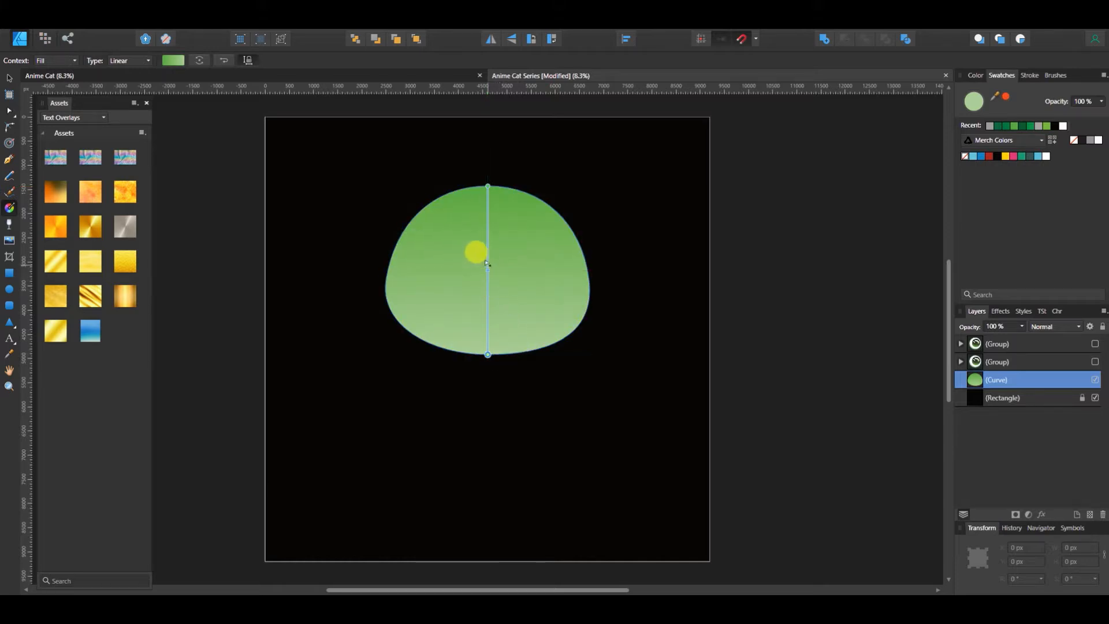
left_click_drag(494, 274, 488, 353)
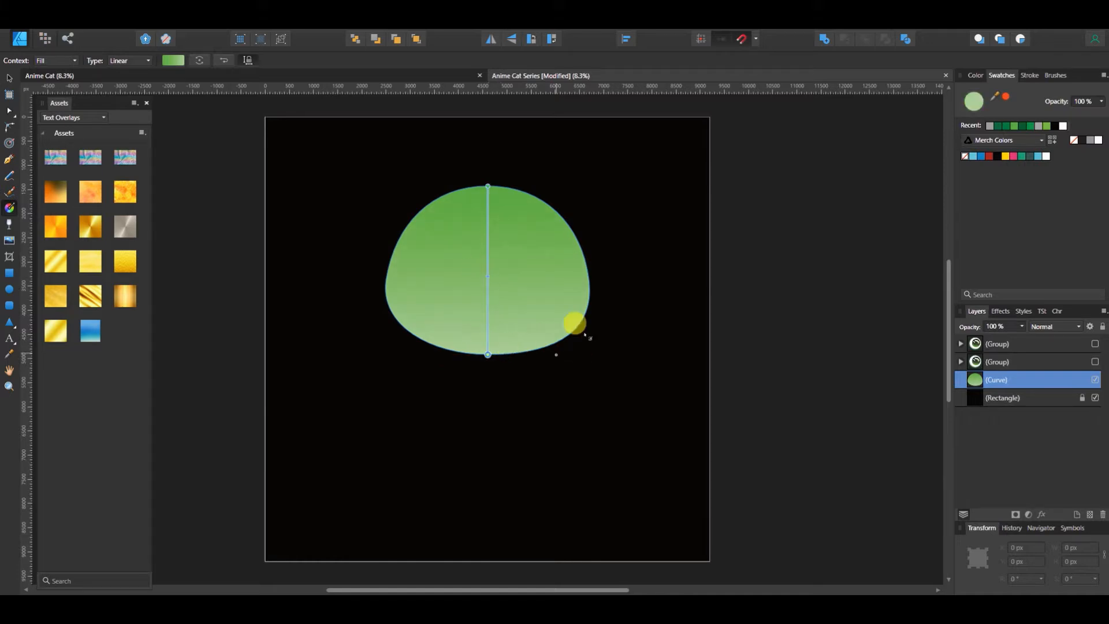
Recolour the gradient stop at the head's base to a soft light green and show both eye groups again
left_click(982, 75)
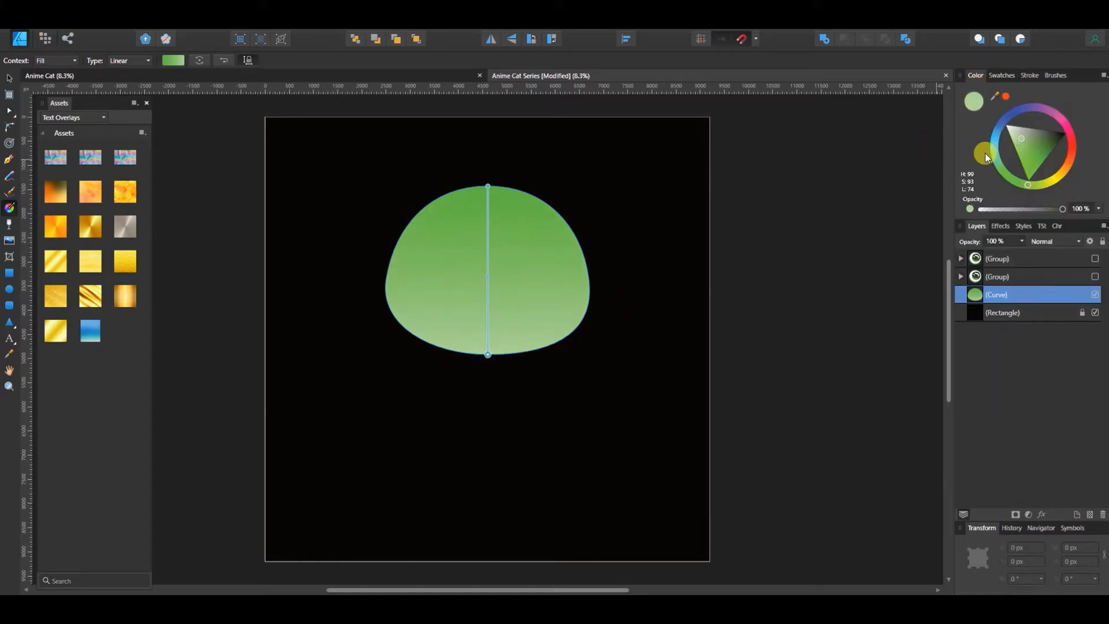
left_click_drag(1006, 159, 1022, 142)
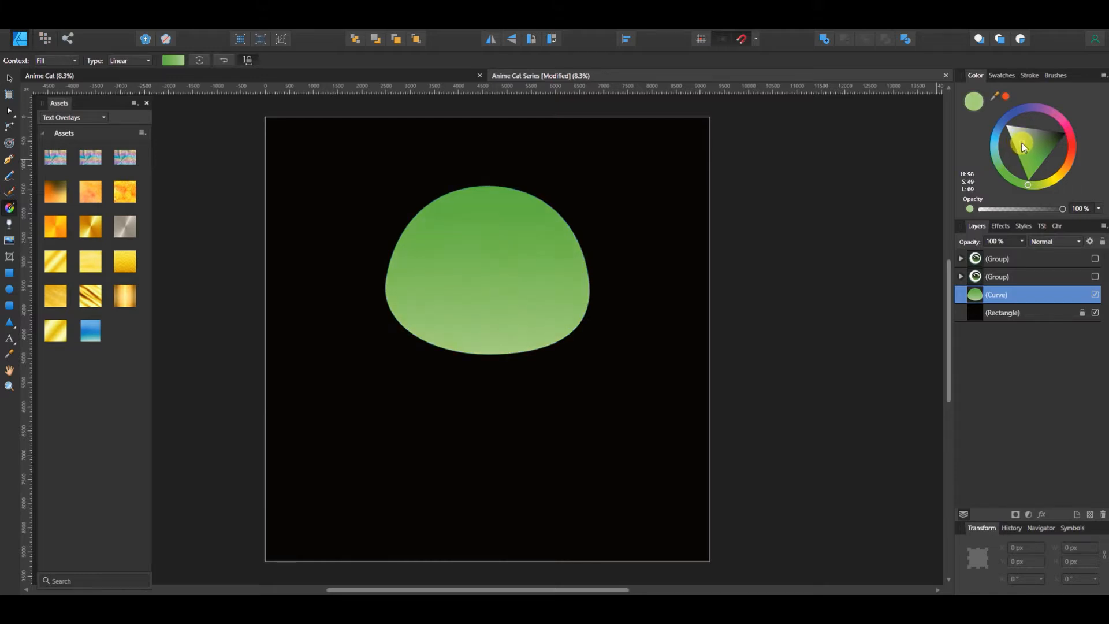
left_click_drag(1021, 144, 1020, 139)
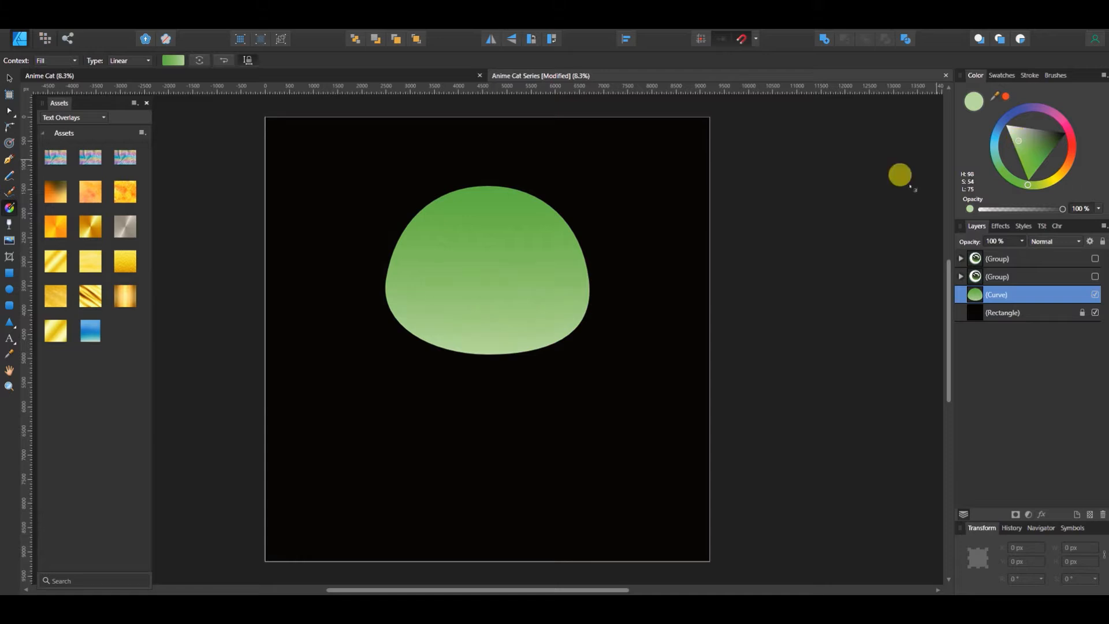
left_click(489, 267)
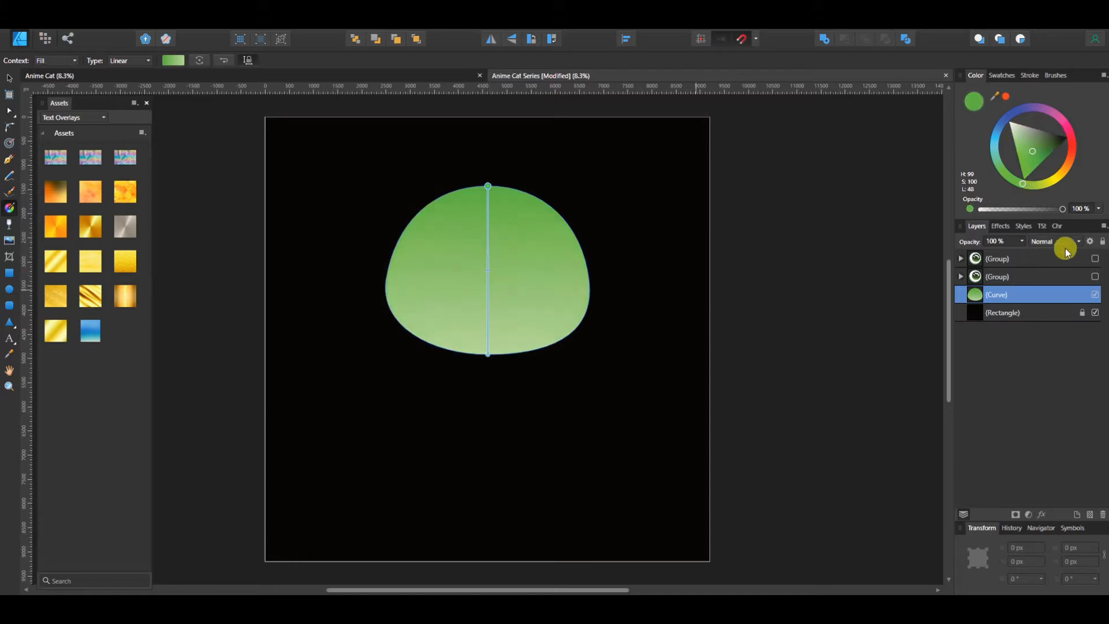
left_click(488, 354)
left_click_drag(1019, 140, 1021, 146)
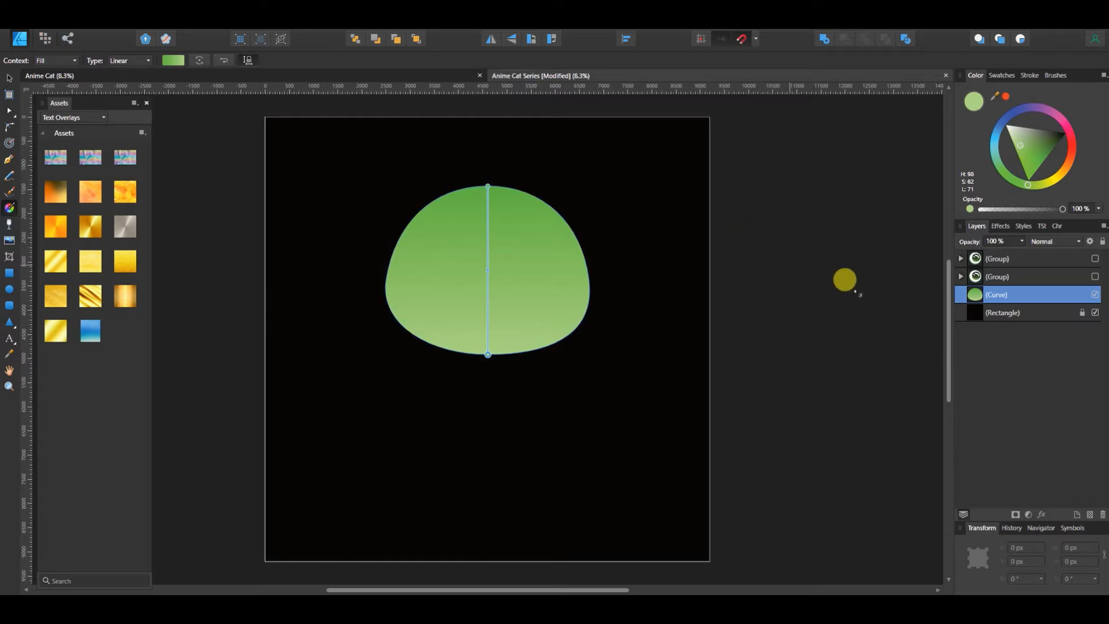
left_click(1095, 258)
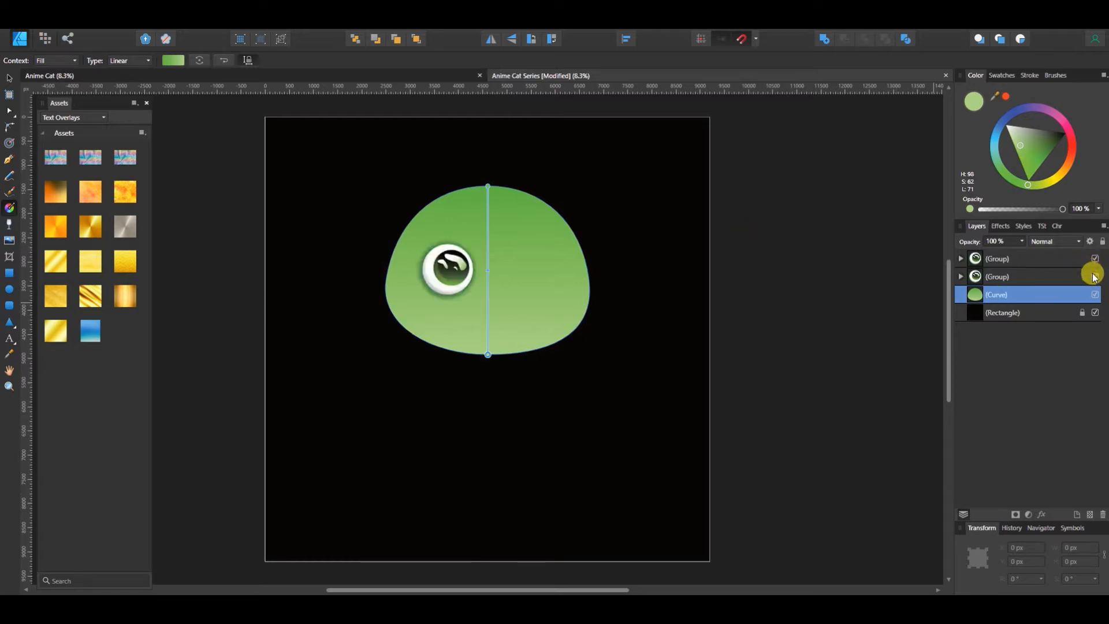
left_click(1095, 277)
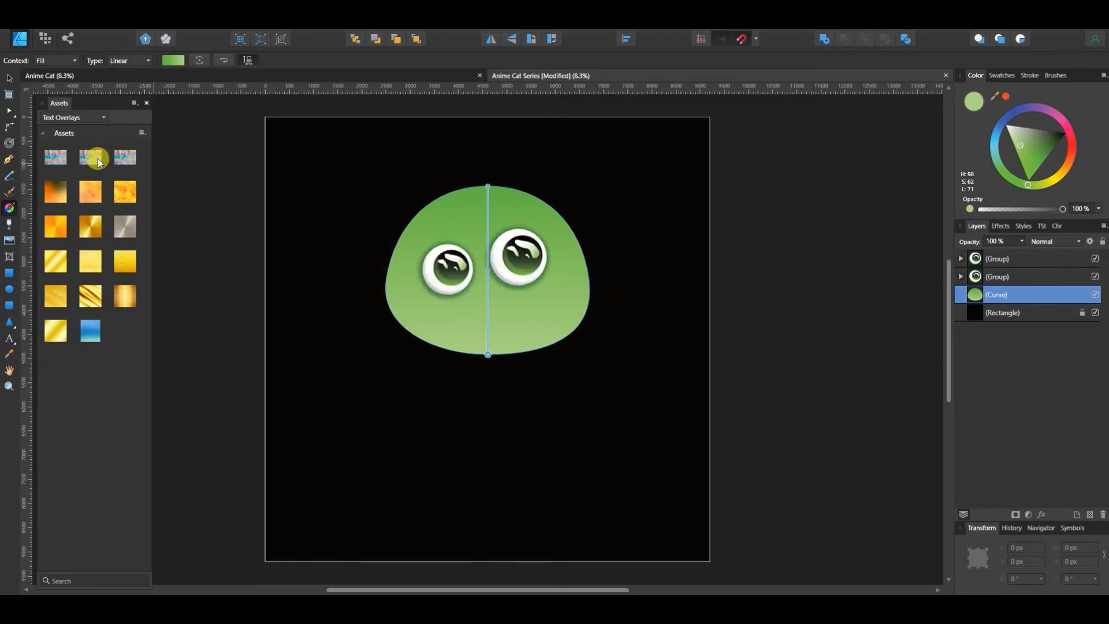
Draw a curved, pointed ear on the head's upper-right edge with the Pen tool and fill it with dark green
key("v")
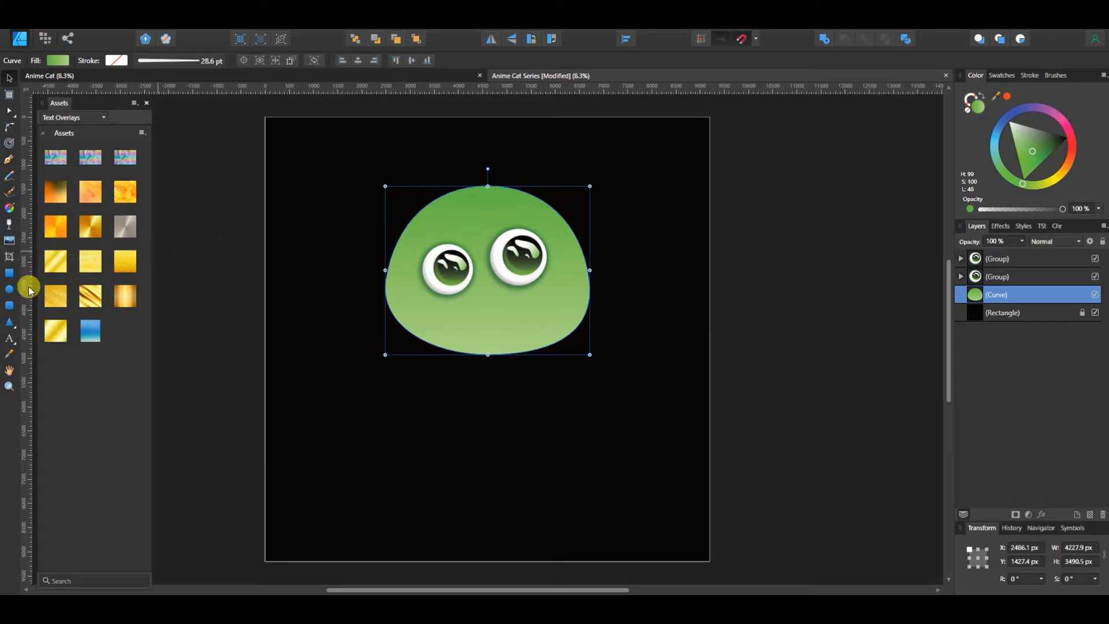
left_click(10, 158)
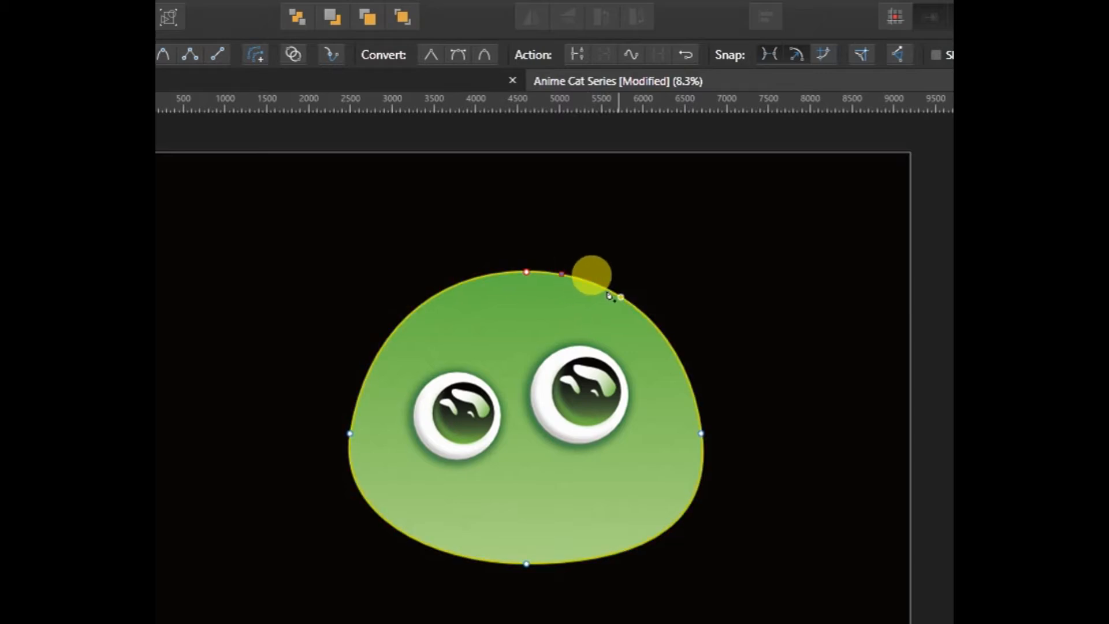
left_click_drag(616, 297, 586, 450)
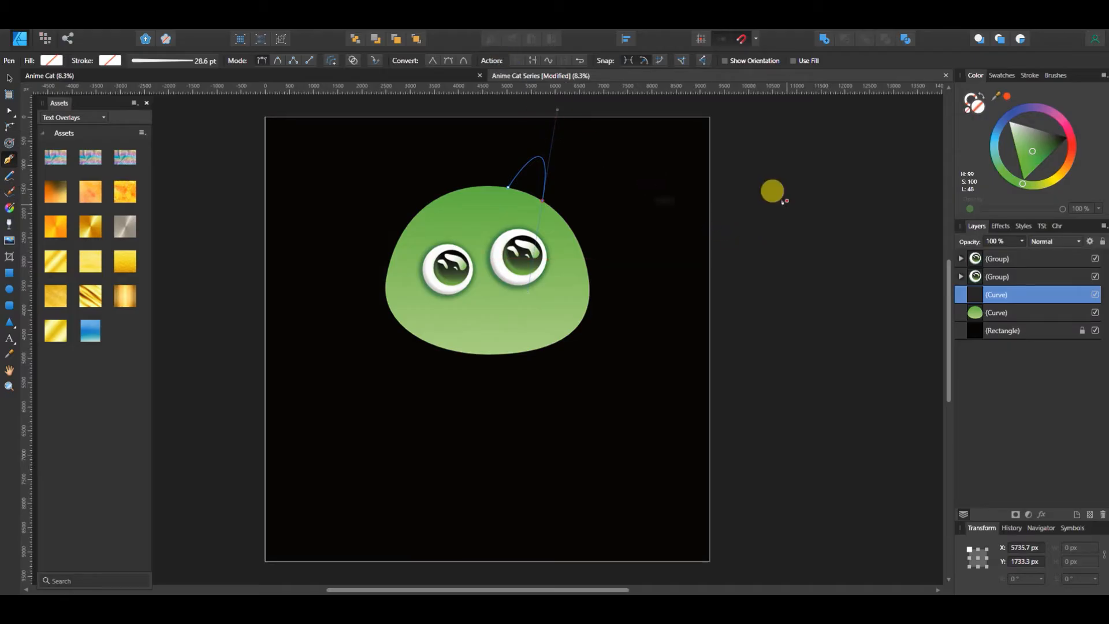
left_click(1003, 78)
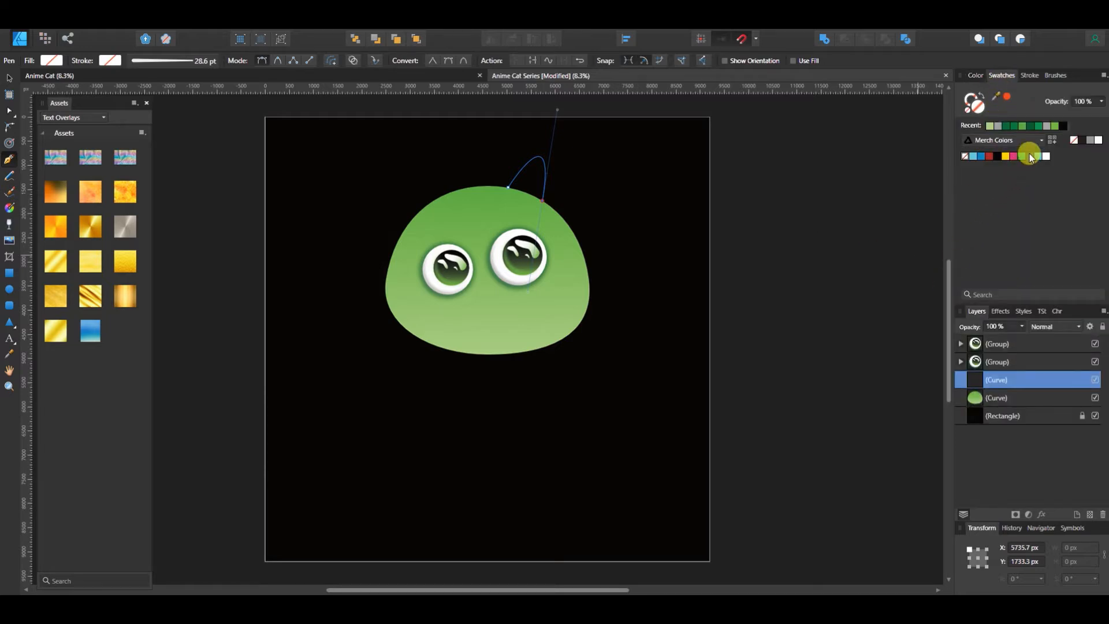
left_click(1039, 127)
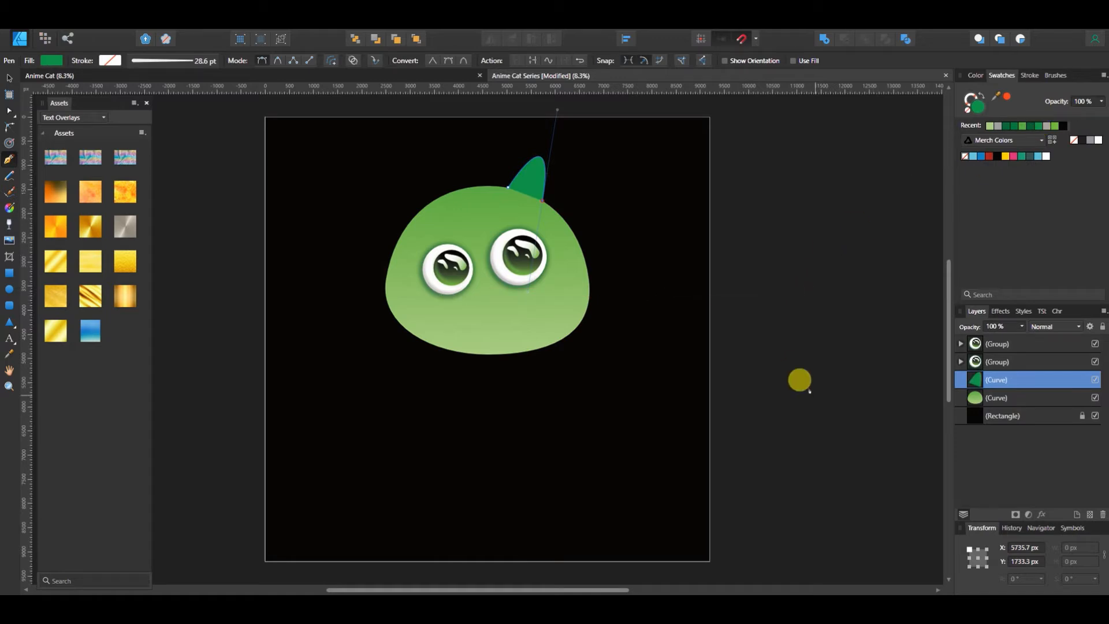
Duplicate the ear, shrink the copy to about 691 × 685 px, fill it a darker green and position it as the inner ear
key("ctrl+j")
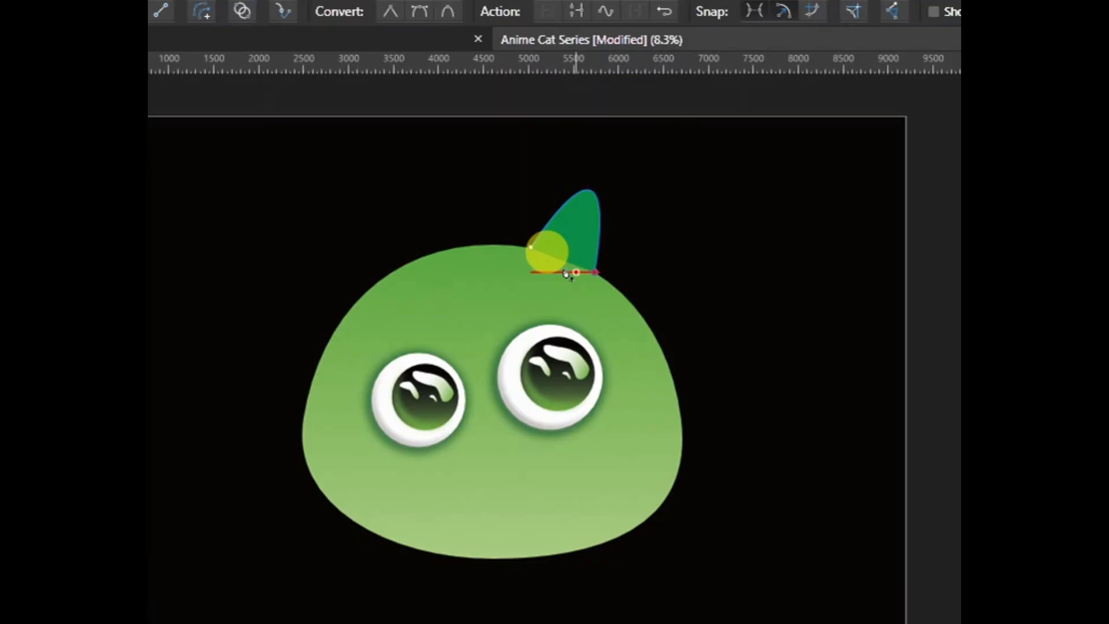
key("v")
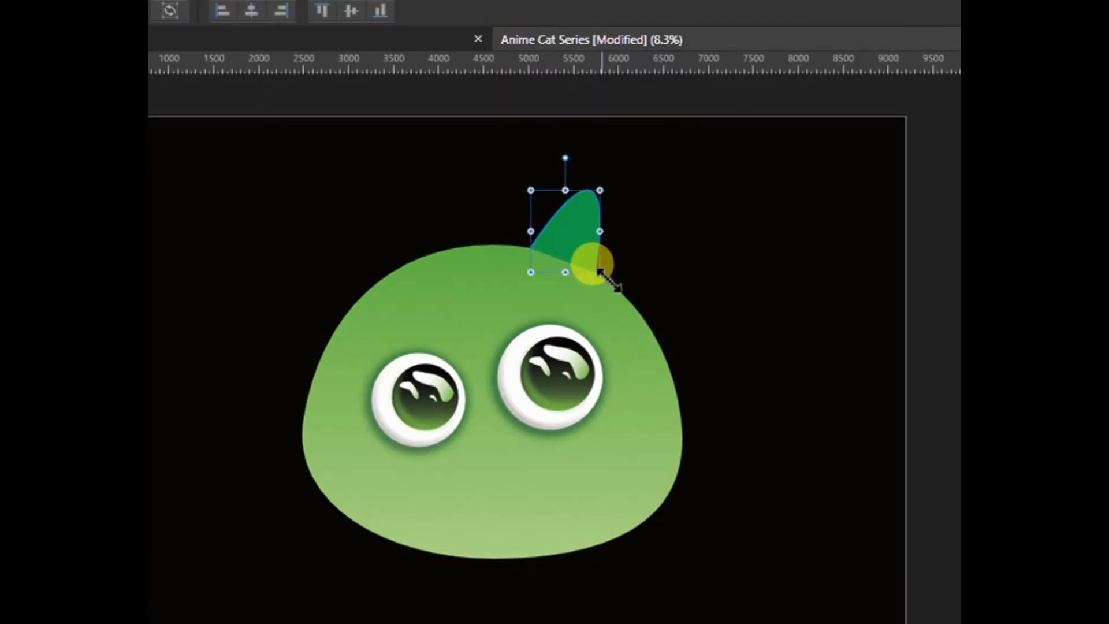
left_click_drag(600, 271, 596, 259)
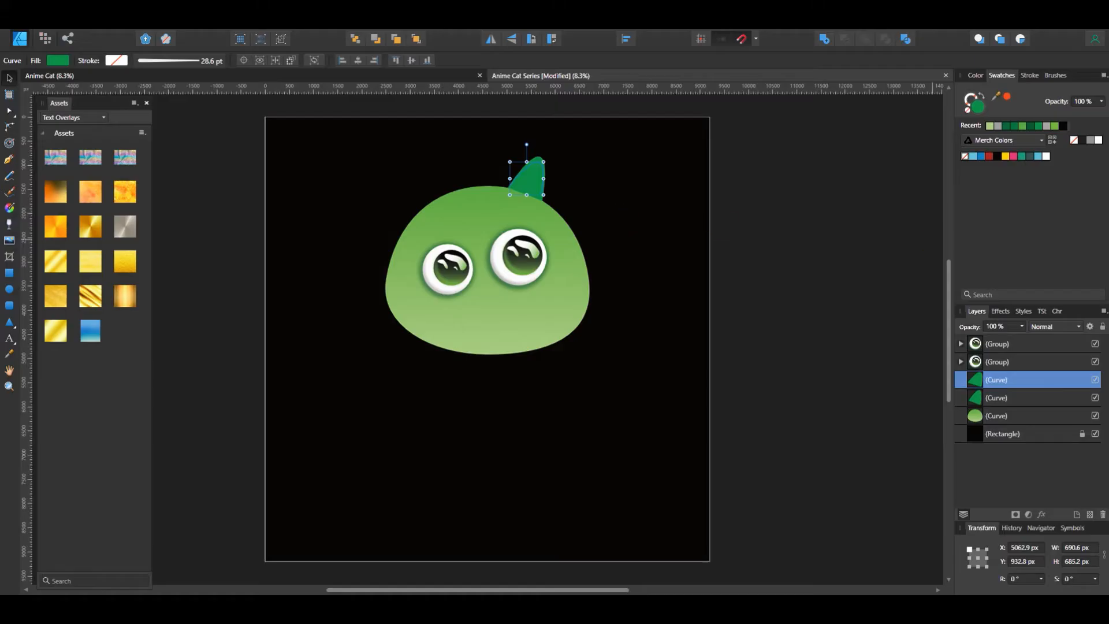
left_click(1029, 126)
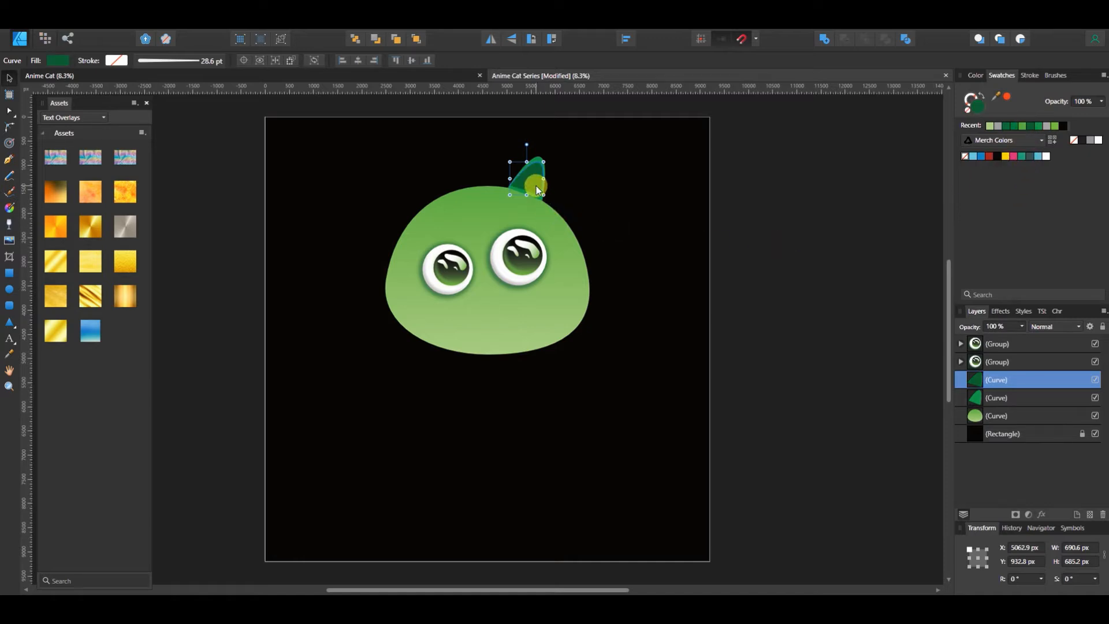
left_click_drag(536, 187, 537, 193)
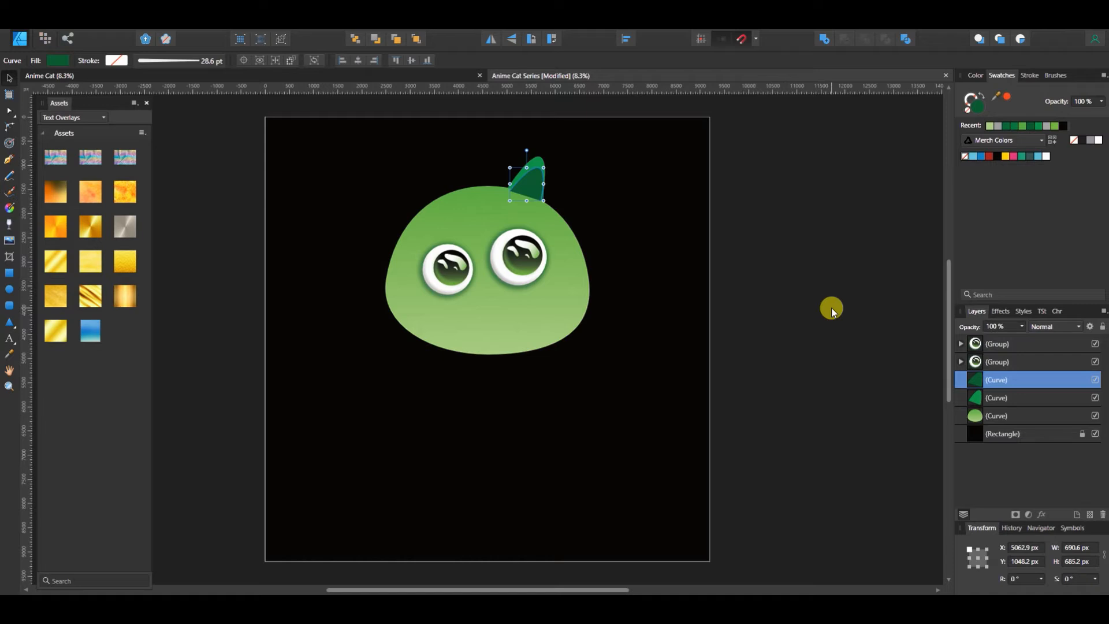
key("Left")
key("Left")
key("Left")
key("Left")
key("Left")
key("Left")
key("Left")
key("Left")
key("Left")
key("Left")
key("Left")
key("Left")
key("Left")
key("Left")
key("Left")
key("Left")
key("Left")
key("Left")
key("Left")
key("Left")
Move both ear curves one level back behind the head, and delete them
left_click(995, 396, "shift")
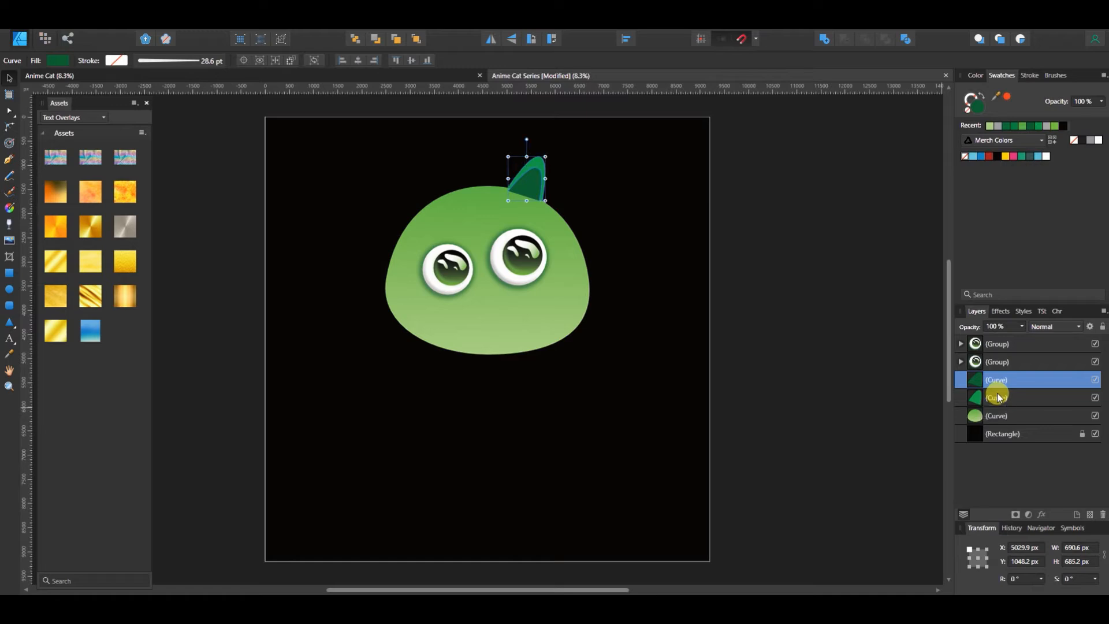
left_click(376, 39)
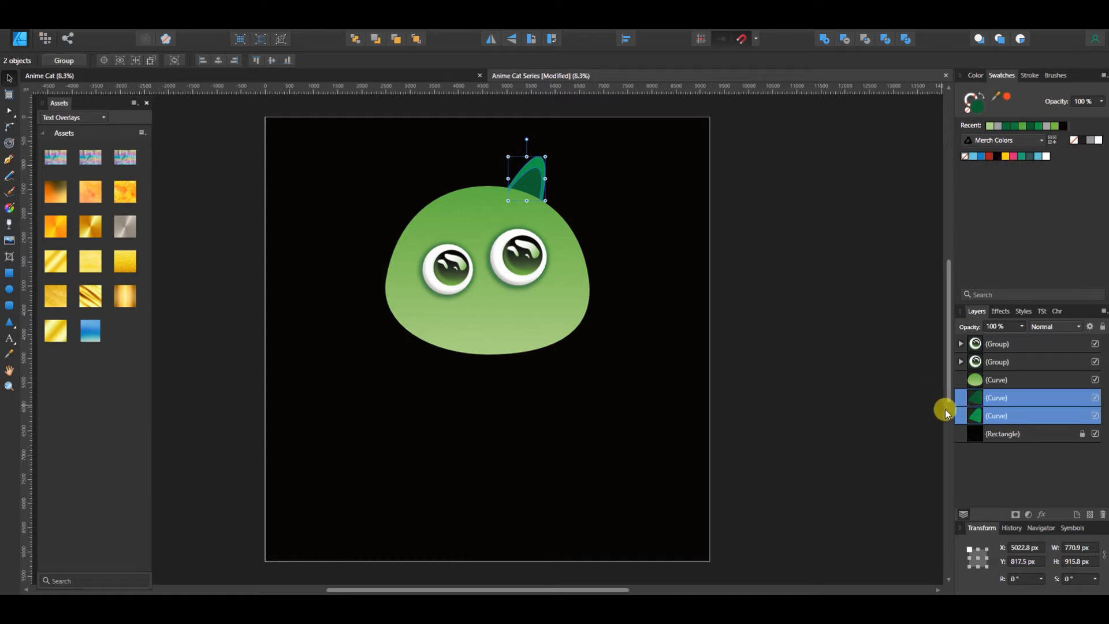
key("Delete")
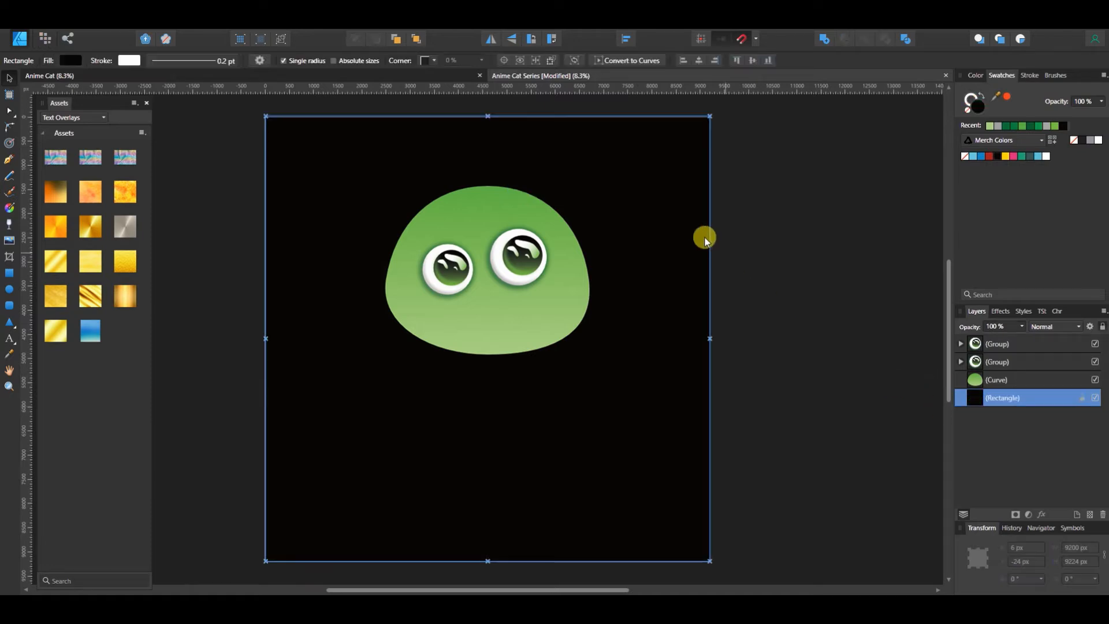
left_click(9, 160)
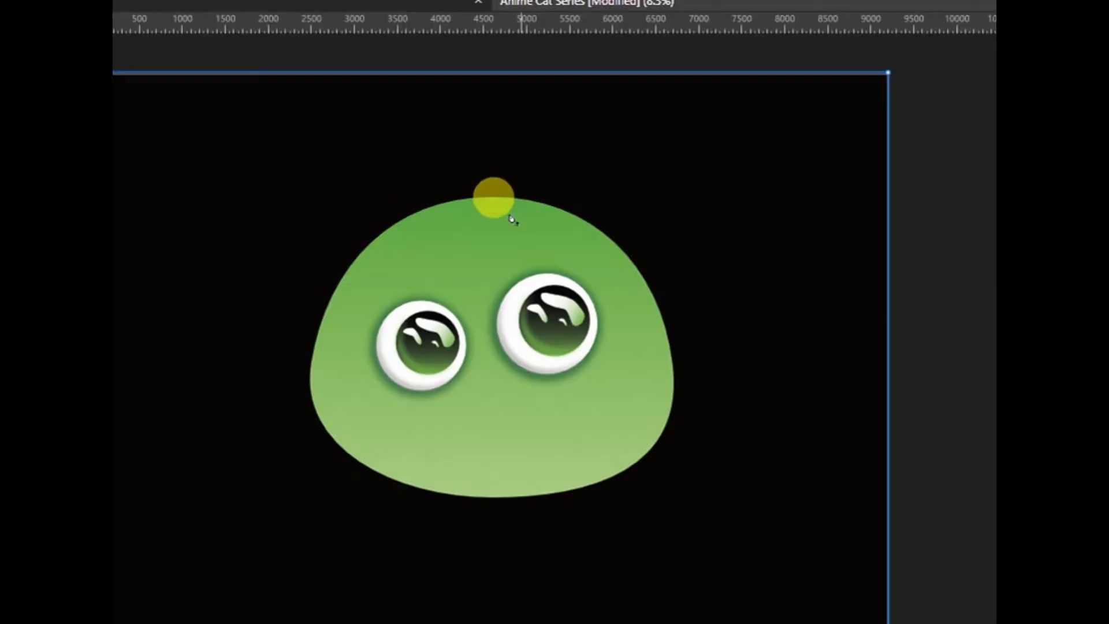
left_click(518, 190)
left_click(620, 248)
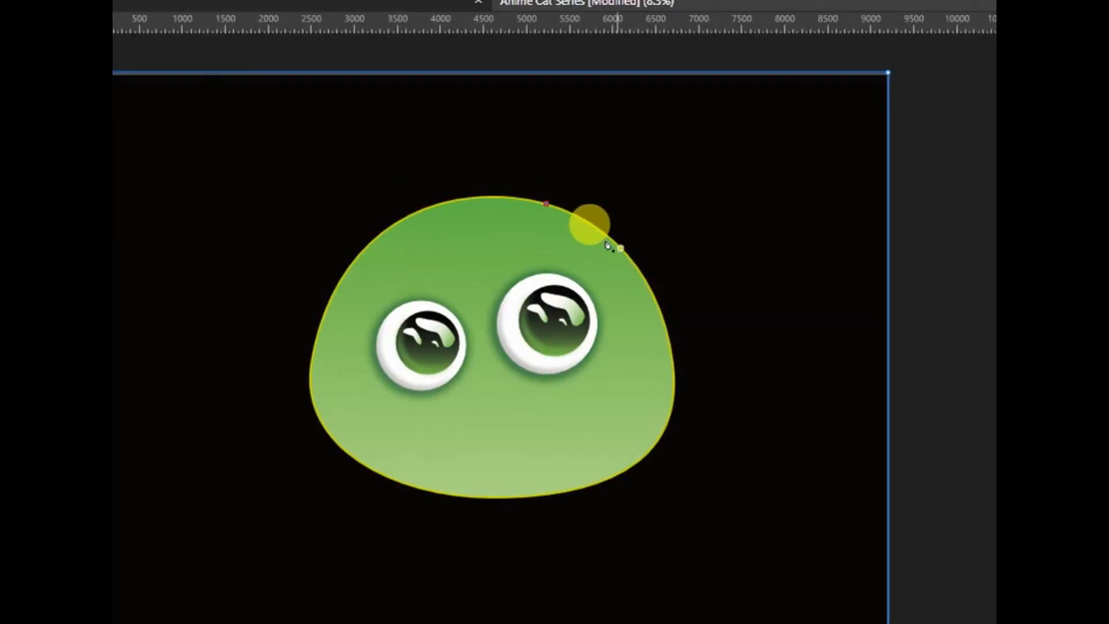
left_click_drag(608, 246, 563, 403)
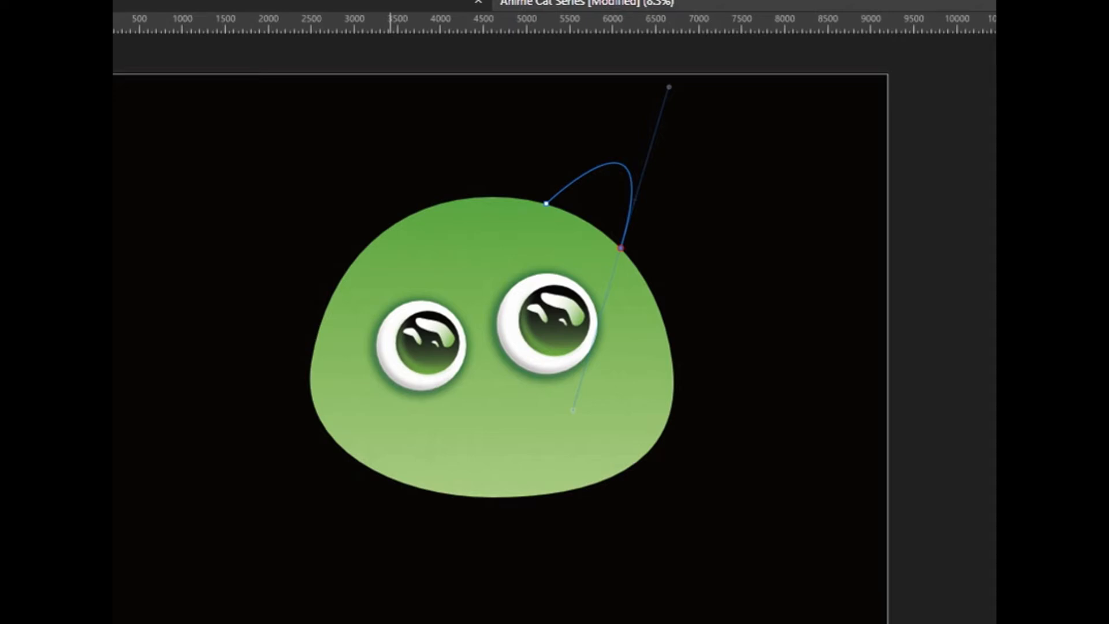
key("Escape")
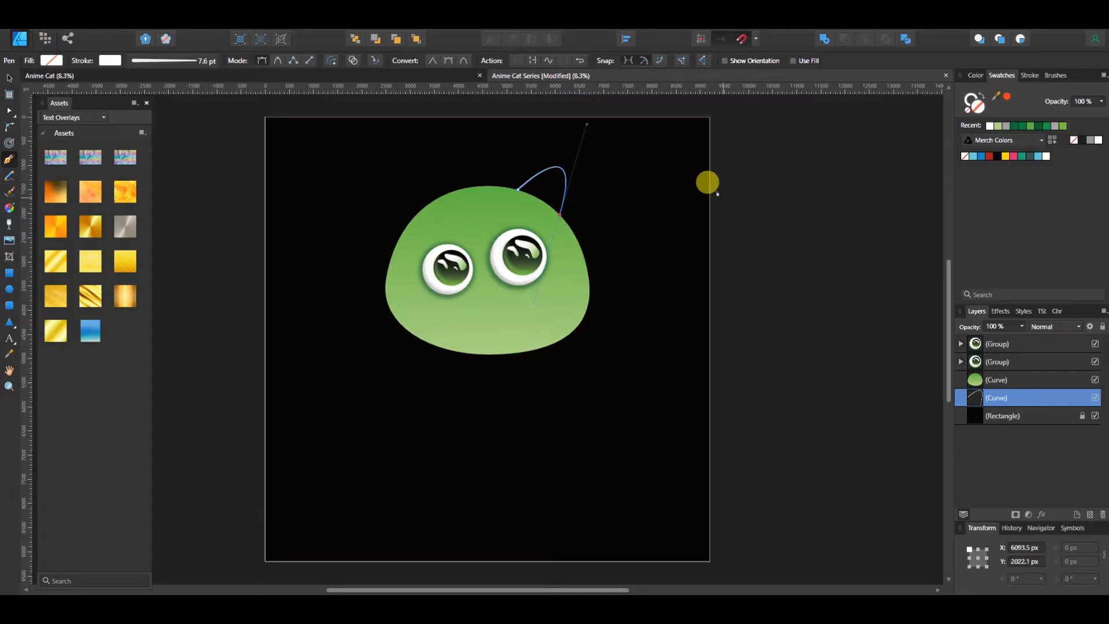
key("Delete")
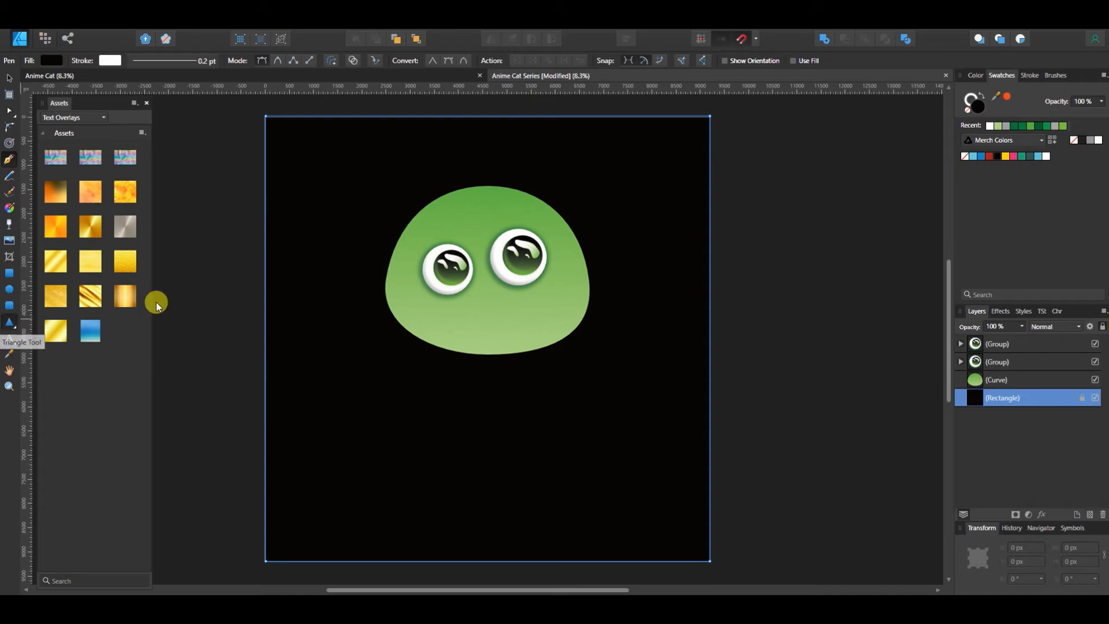
Draw a triangle about 1035 × 1236 px behind the head's upper-right edge, with no stroke and a yellowish-green fill
left_click_drag(540, 160, 589, 224)
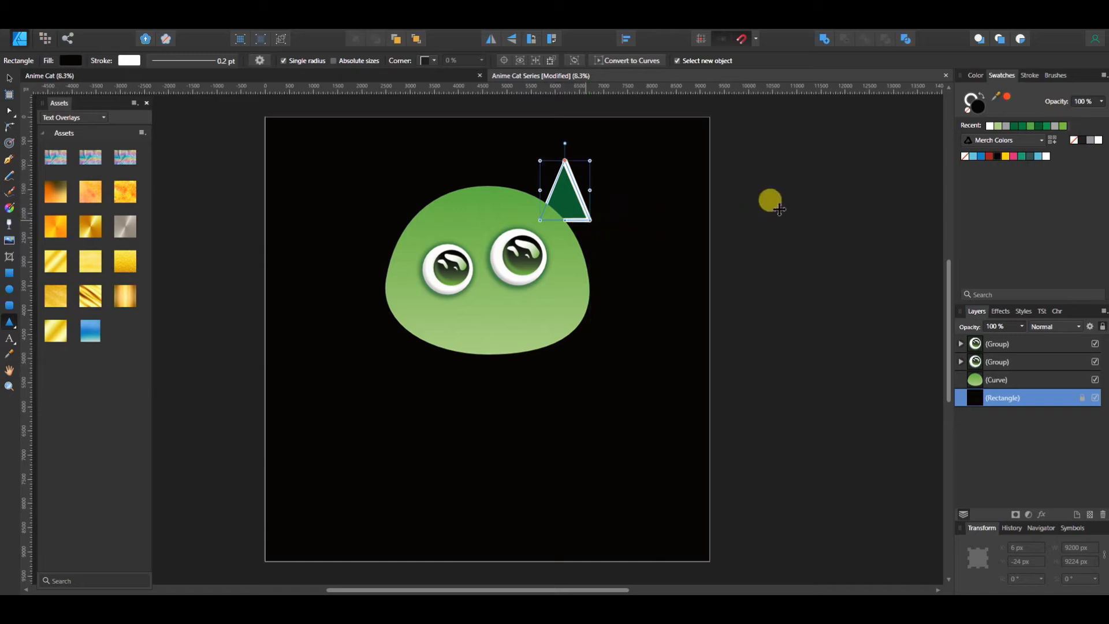
left_click(970, 101)
left_click(970, 113)
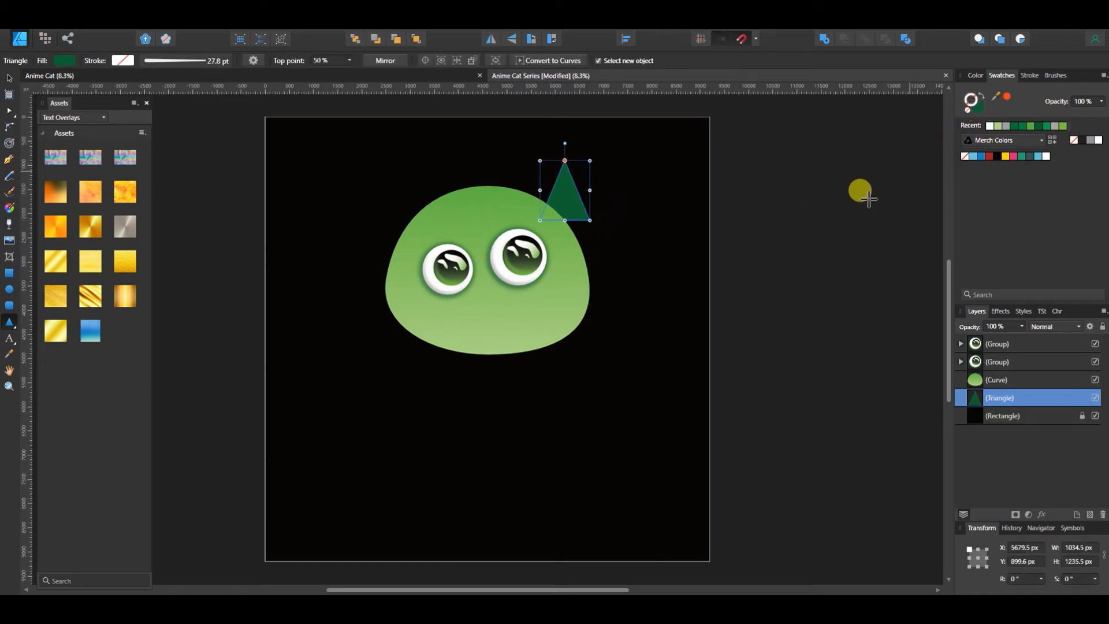
left_click(1064, 127)
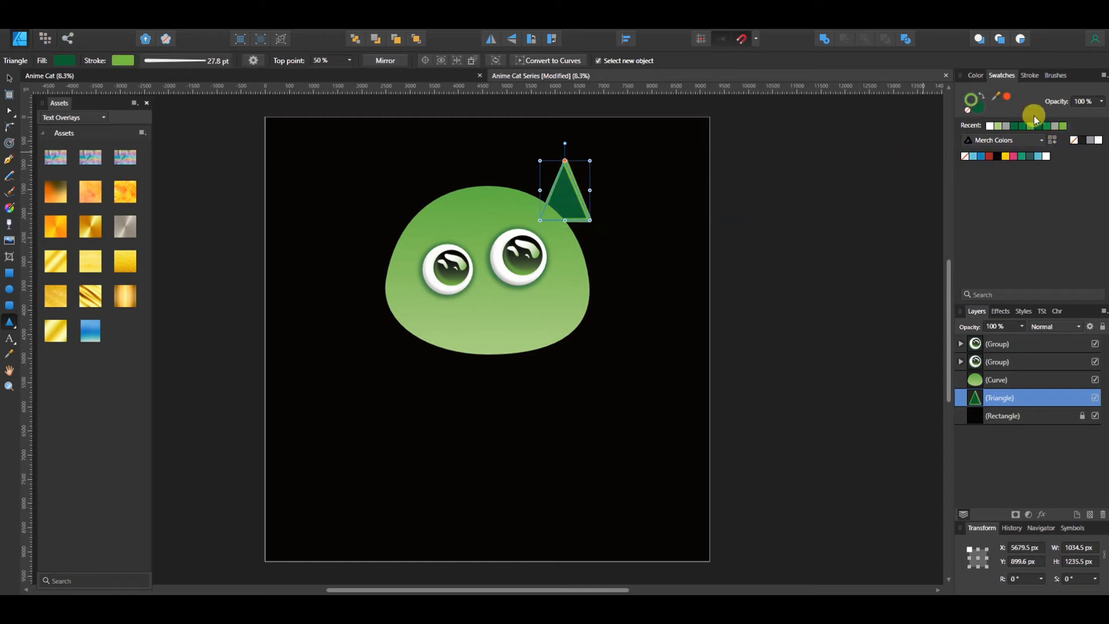
left_click(970, 114)
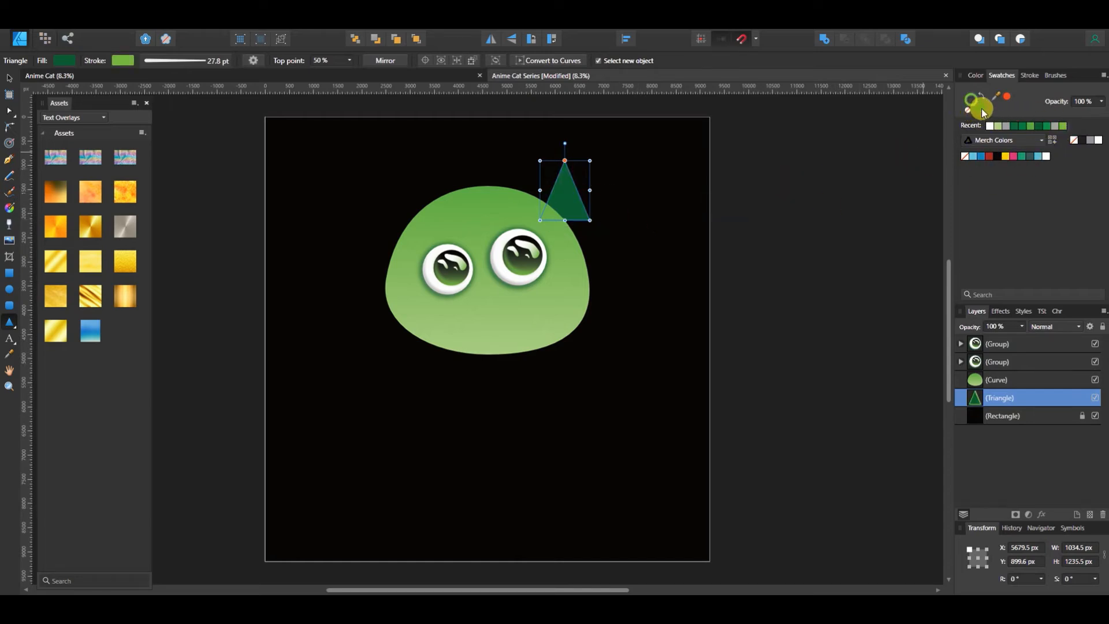
left_click(1075, 127)
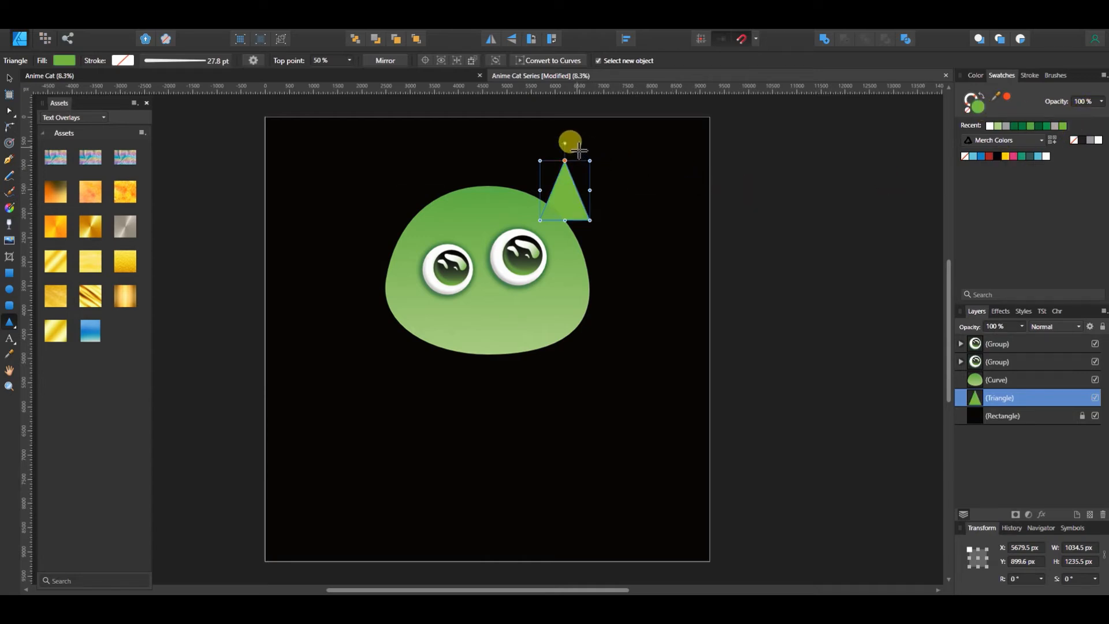
Rotate the triangle to -32° against the head's upper-right edge, and convert it to curves to round its tip by about 71.8 px
left_click_drag(567, 147, 549, 184)
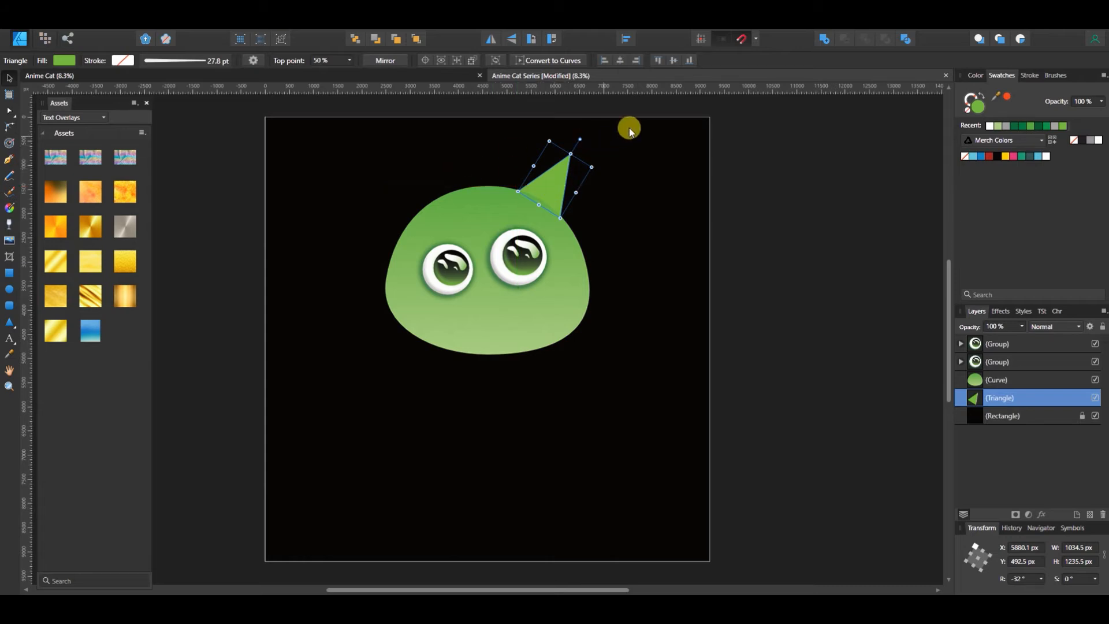
left_click(552, 60)
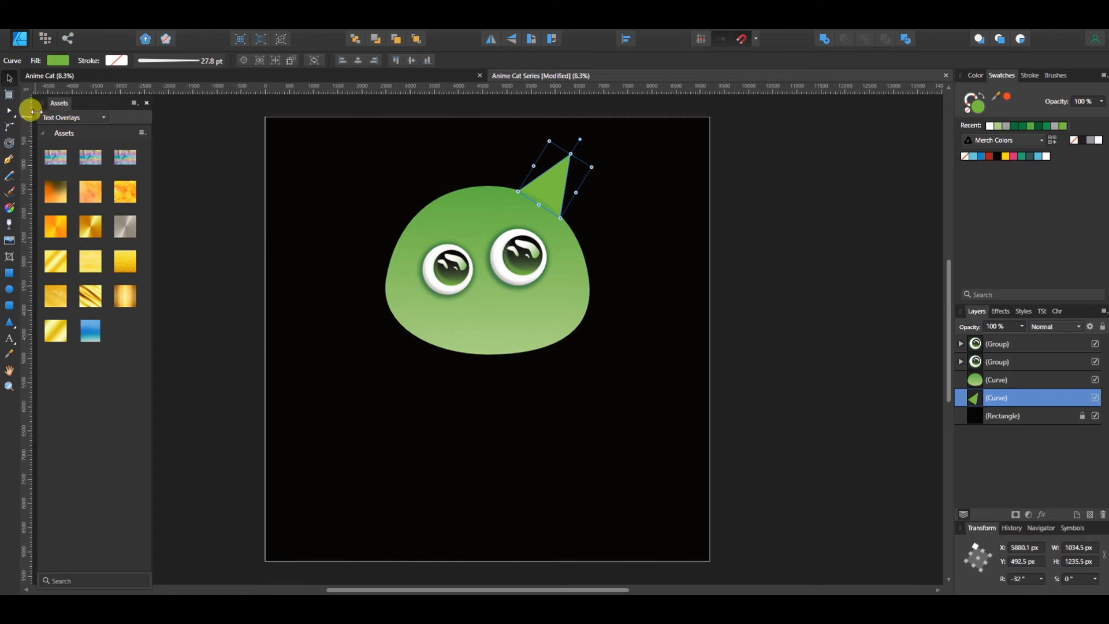
left_click(10, 126)
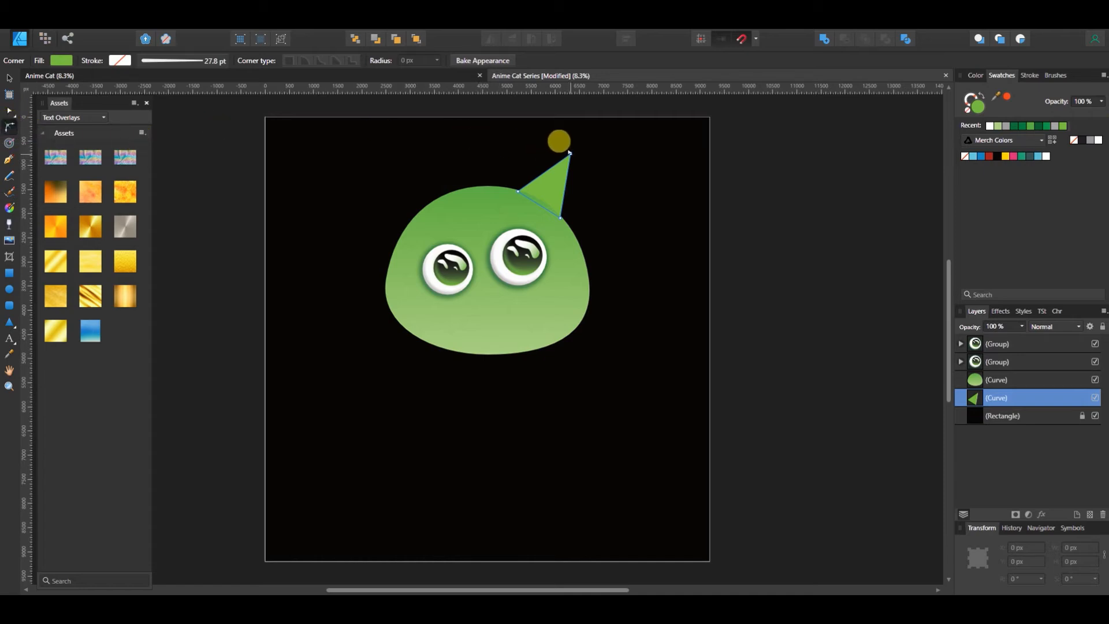
left_click_drag(569, 154, 566, 160)
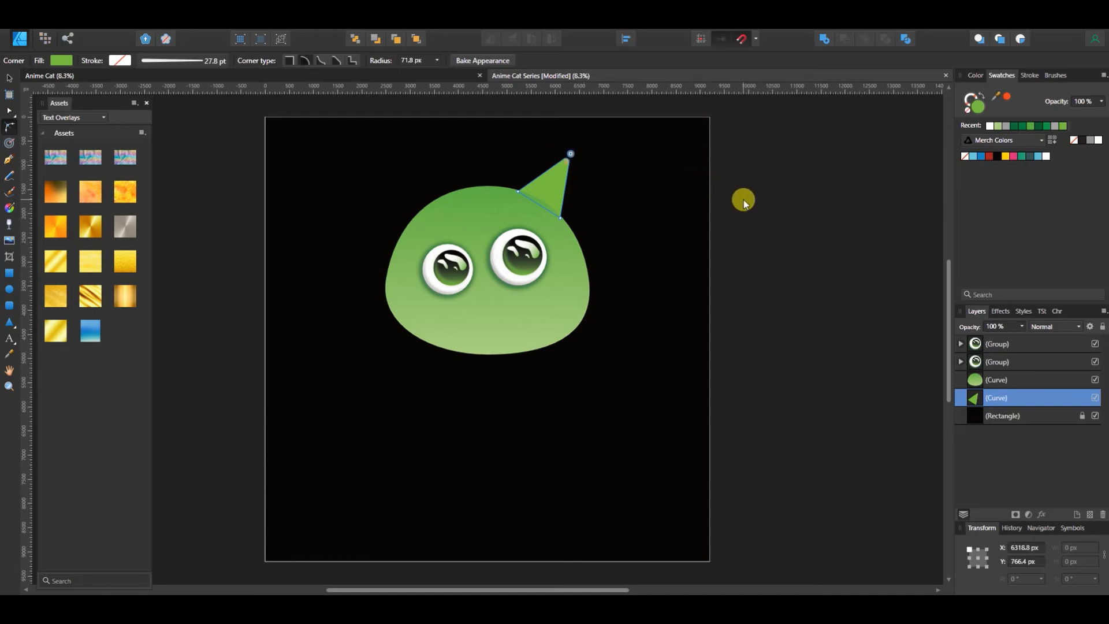
key("v")
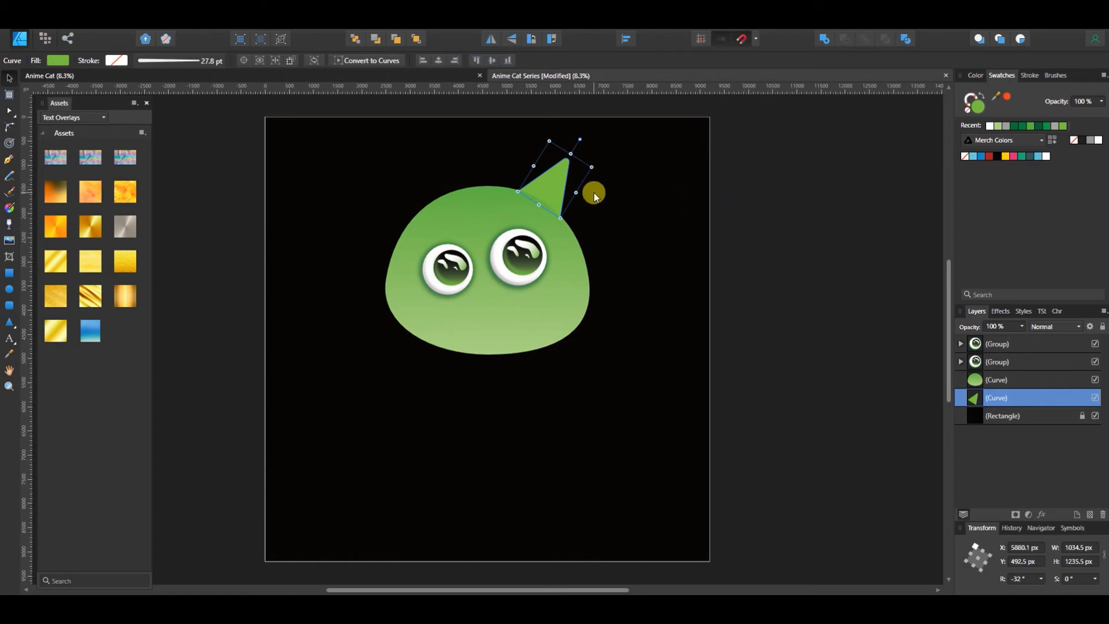
Duplicate the ear and fill the copy with darker green, offset down and left as the inner ear
key("ctrl+j")
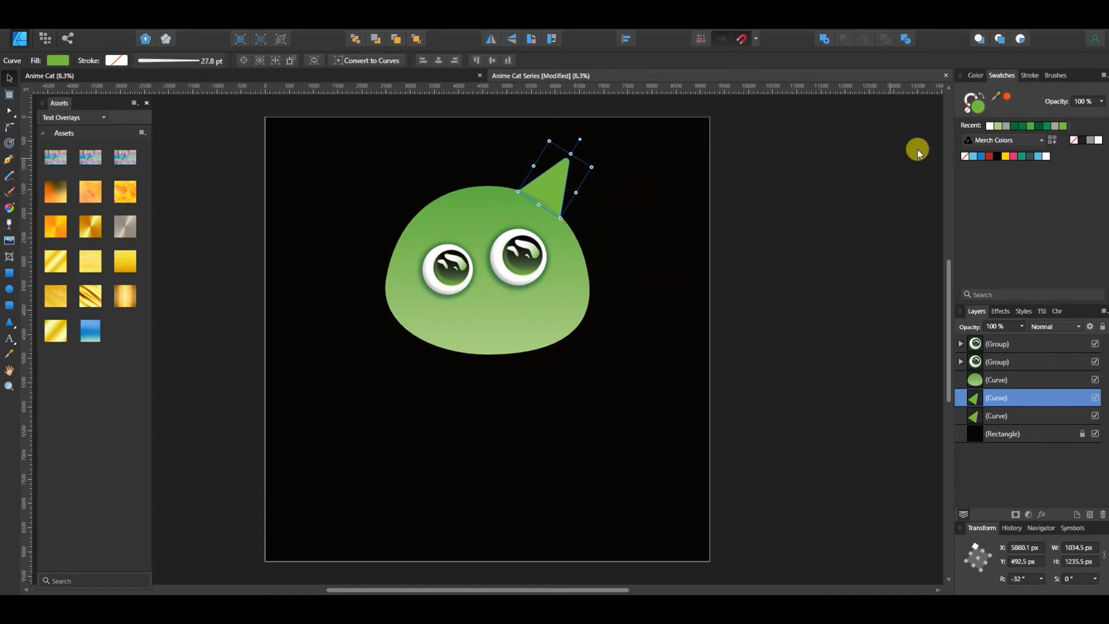
left_click(1046, 127)
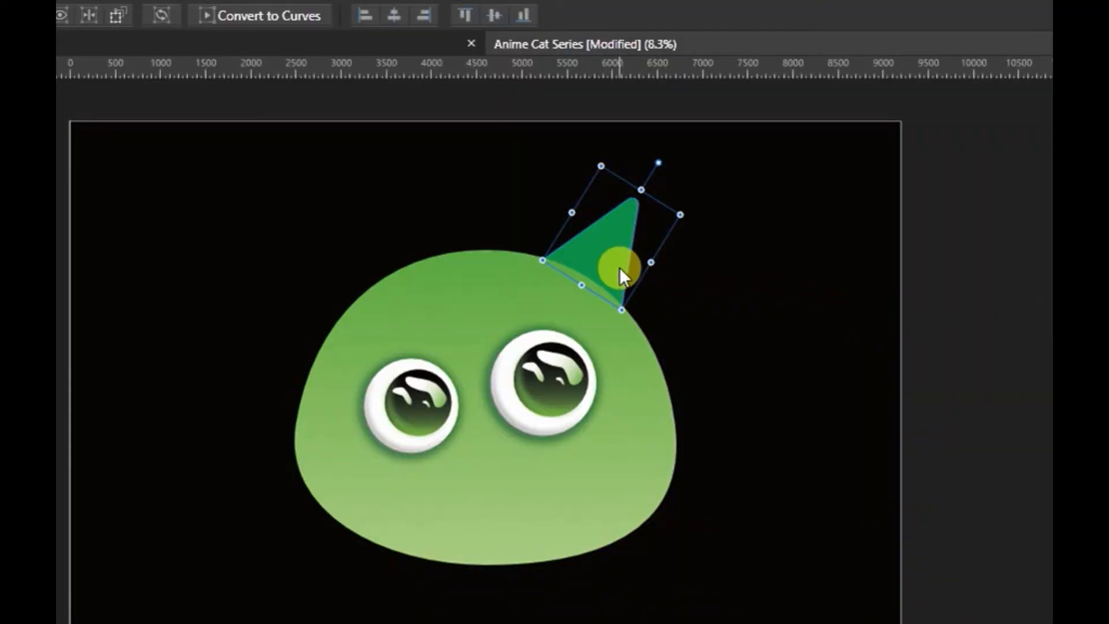
left_click_drag(619, 267, 606, 285)
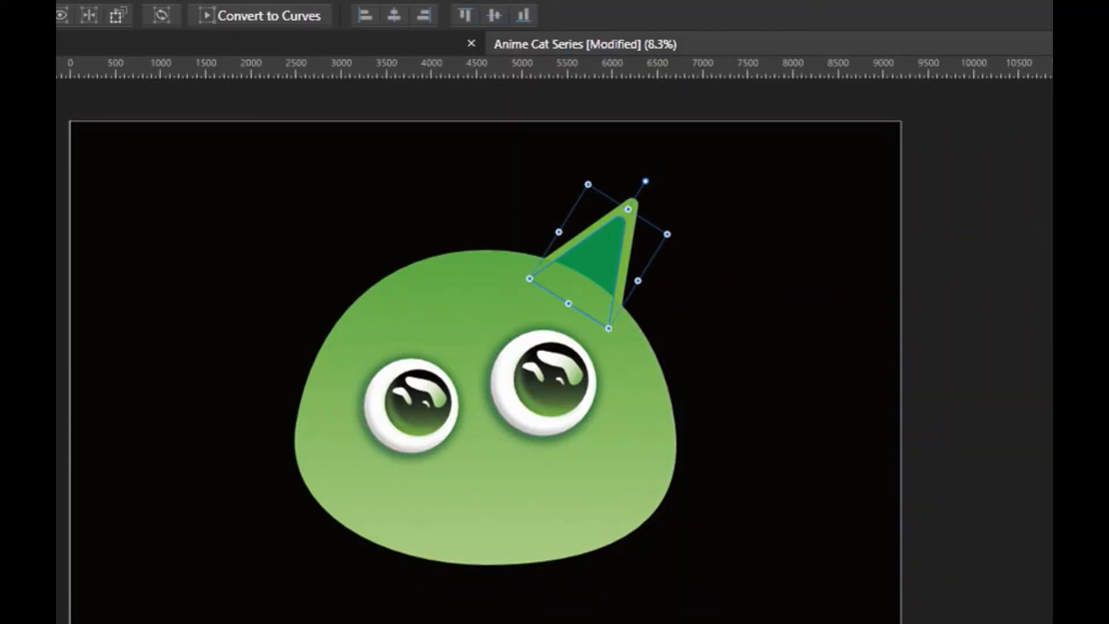
Apply a linear gradient to the inner ear, running from light green near the tip to dark green at the base
key("c")
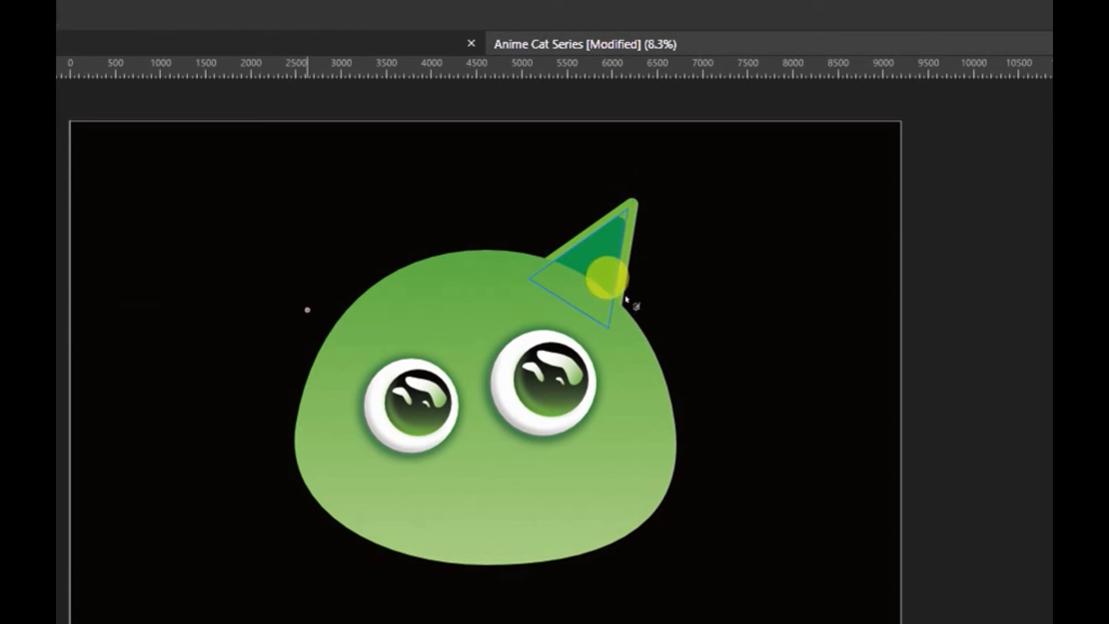
left_click_drag(610, 215, 563, 273)
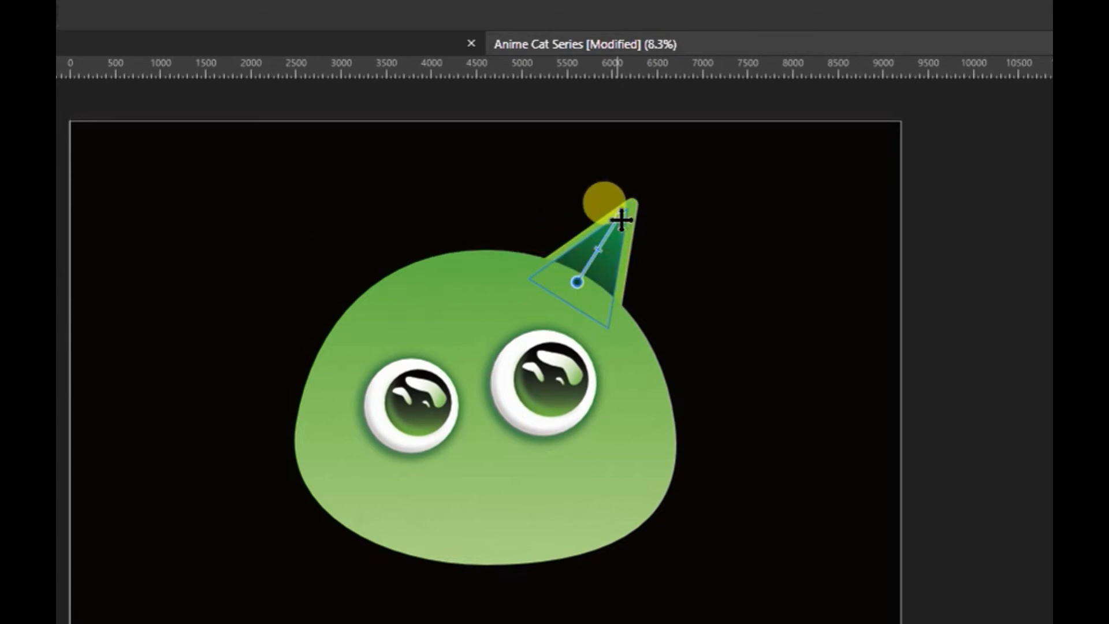
left_click_drag(622, 220, 631, 214)
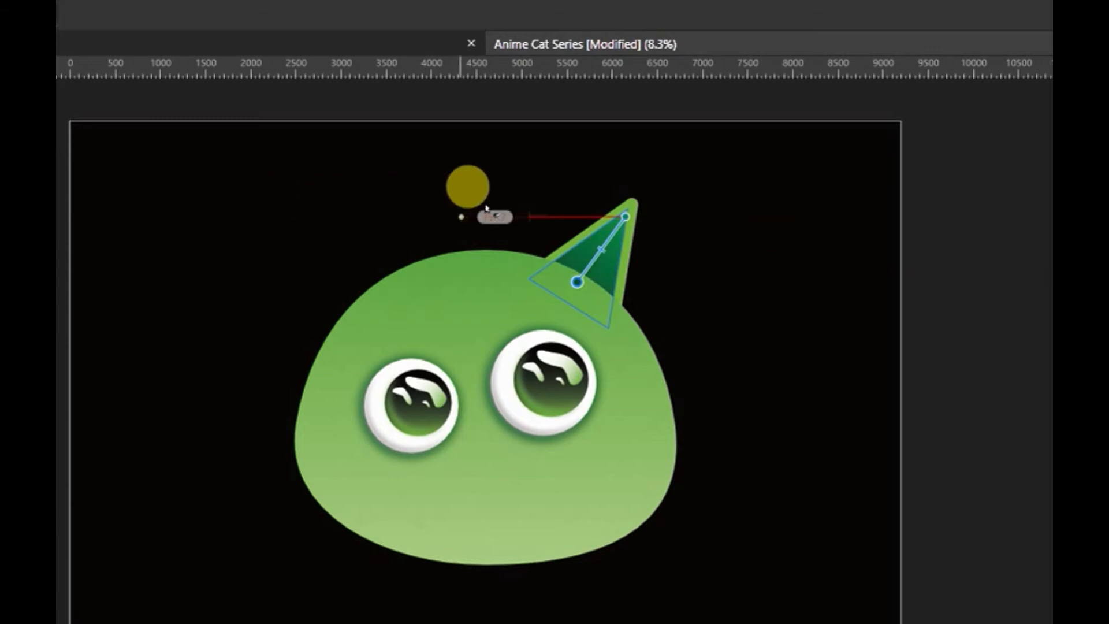
left_click(626, 218)
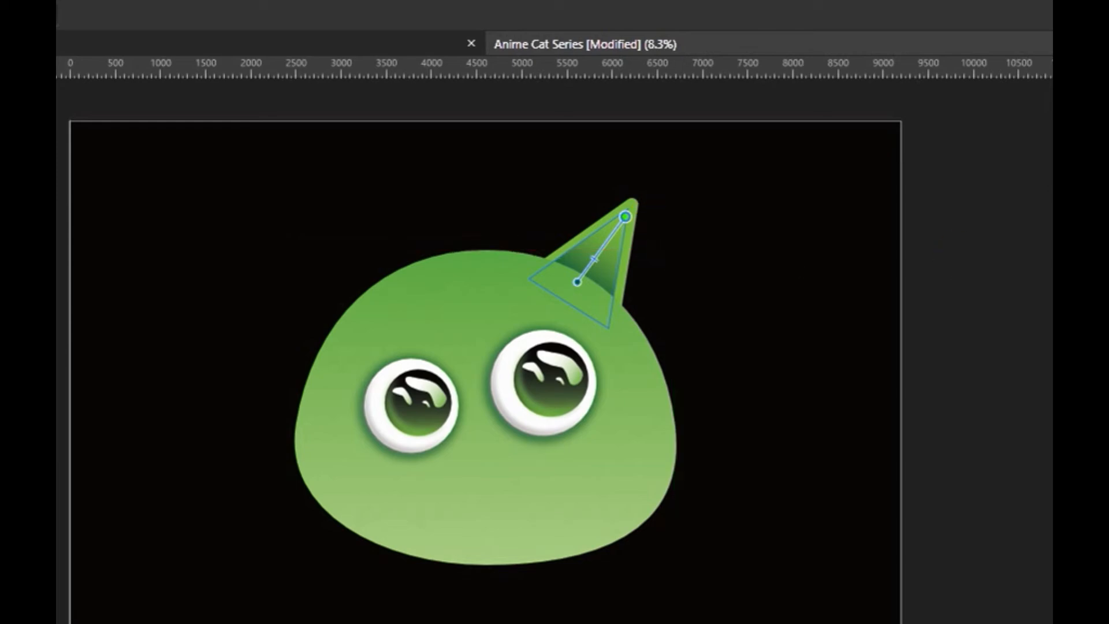
key("v")
key("ctrl+d")
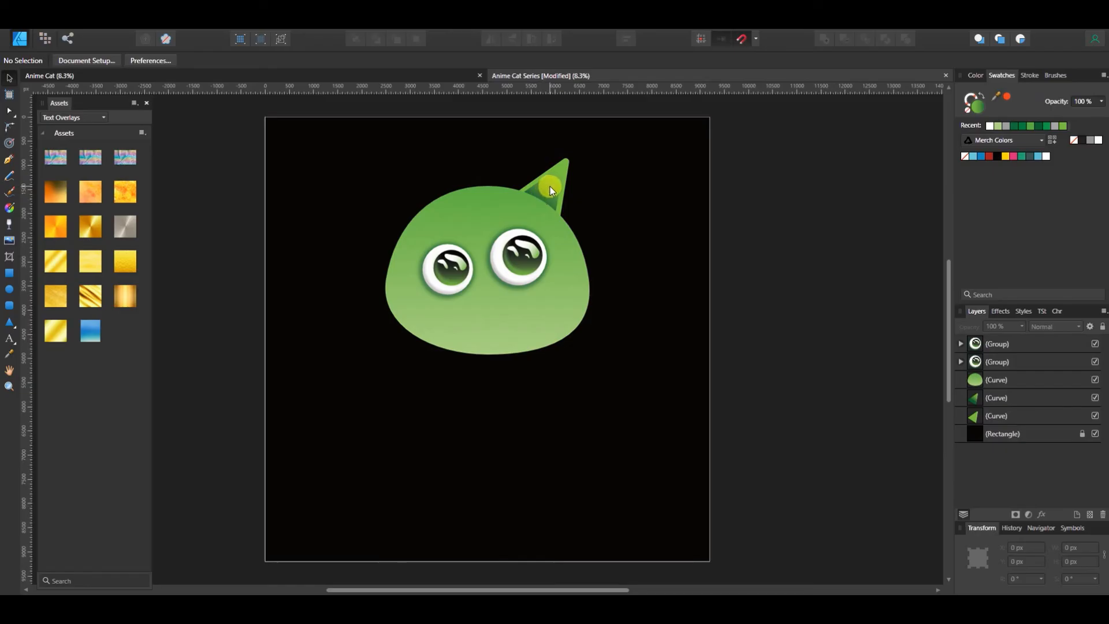
Shift the midpoint of the inner ear's gradient closer to the tip so the dark green reaches higher
left_click(550, 186)
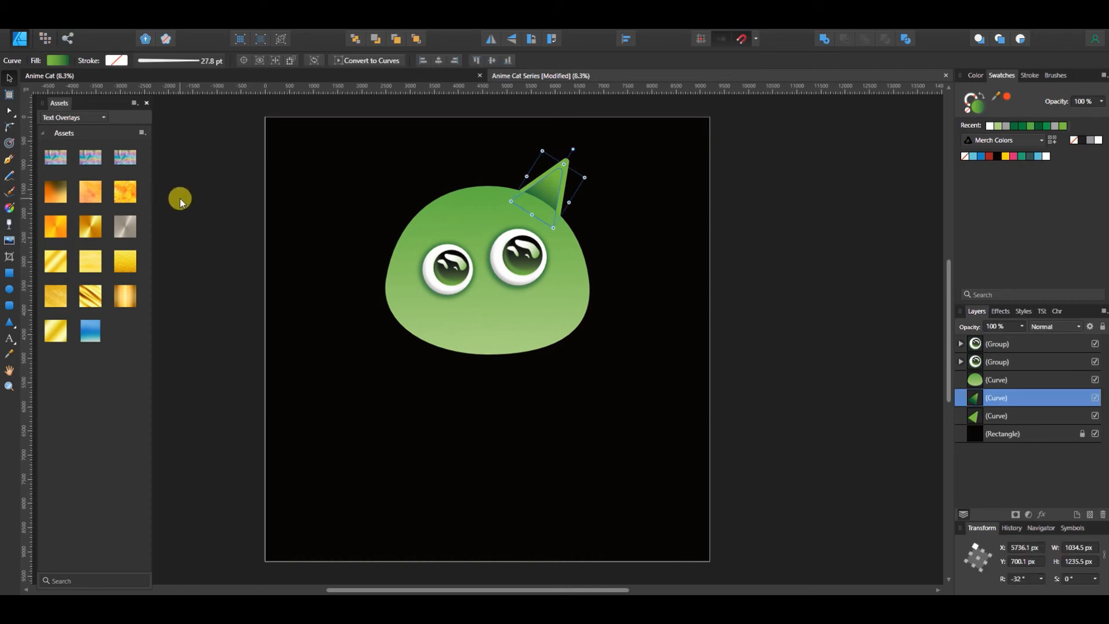
key("g")
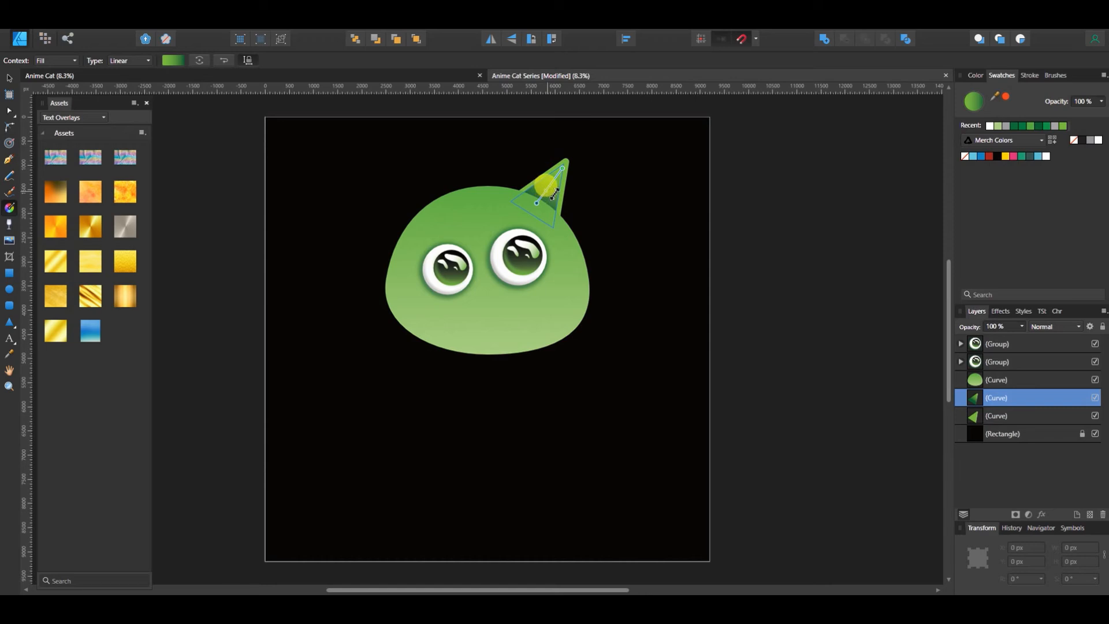
left_click_drag(546, 186, 548, 185)
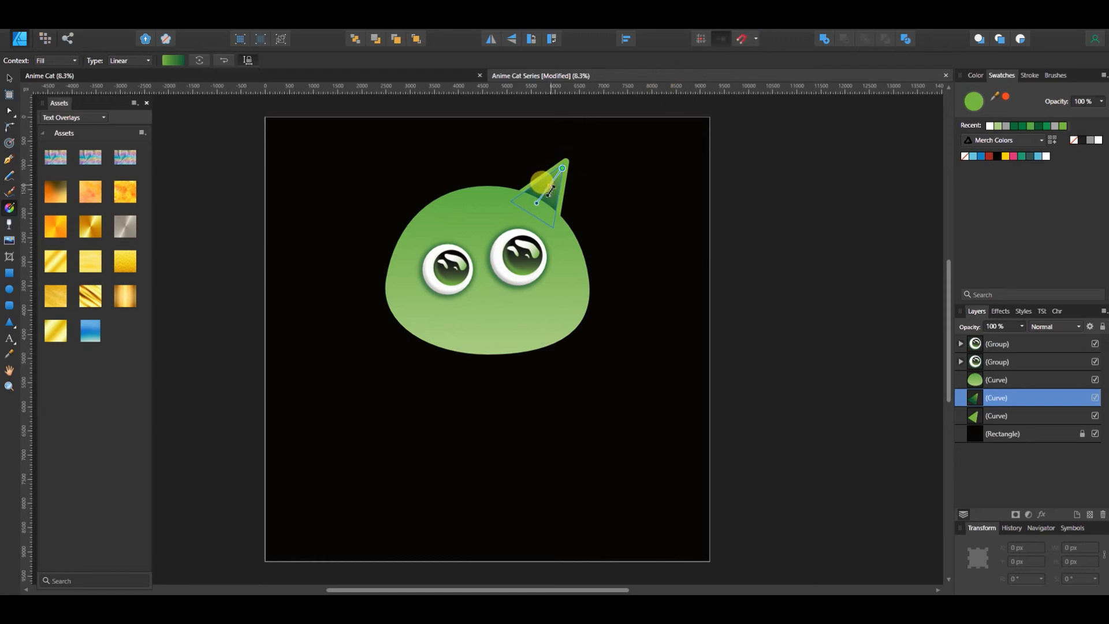
key("ctrl+plus")
key("ctrl+plus")
key("ctrl+plus")
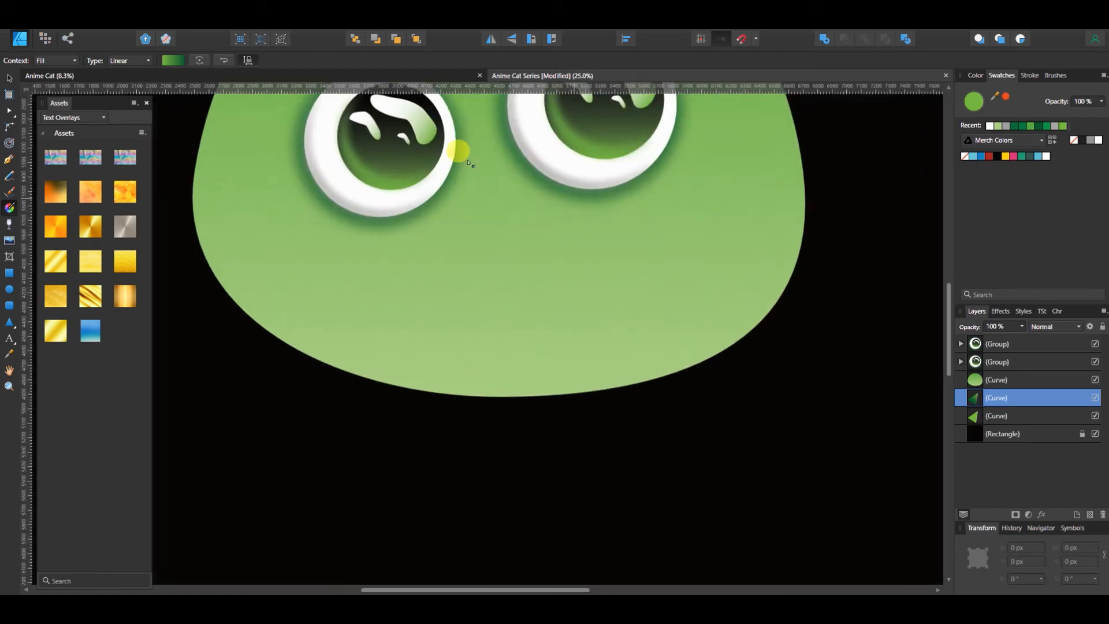
scroll(599, 211, "up", 10)
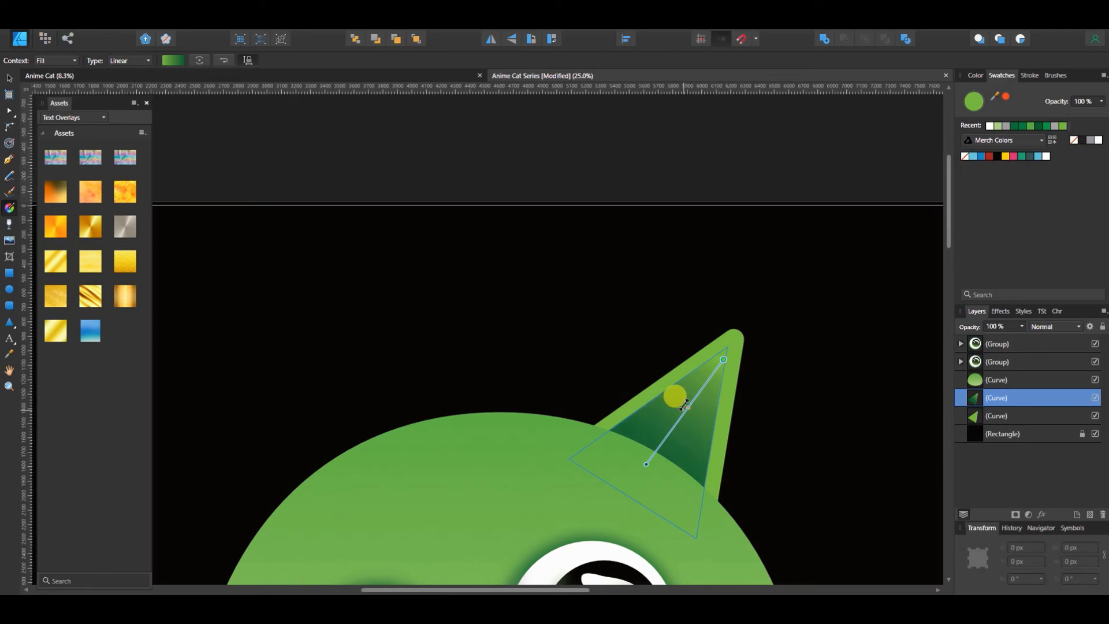
key("ctrl+0")
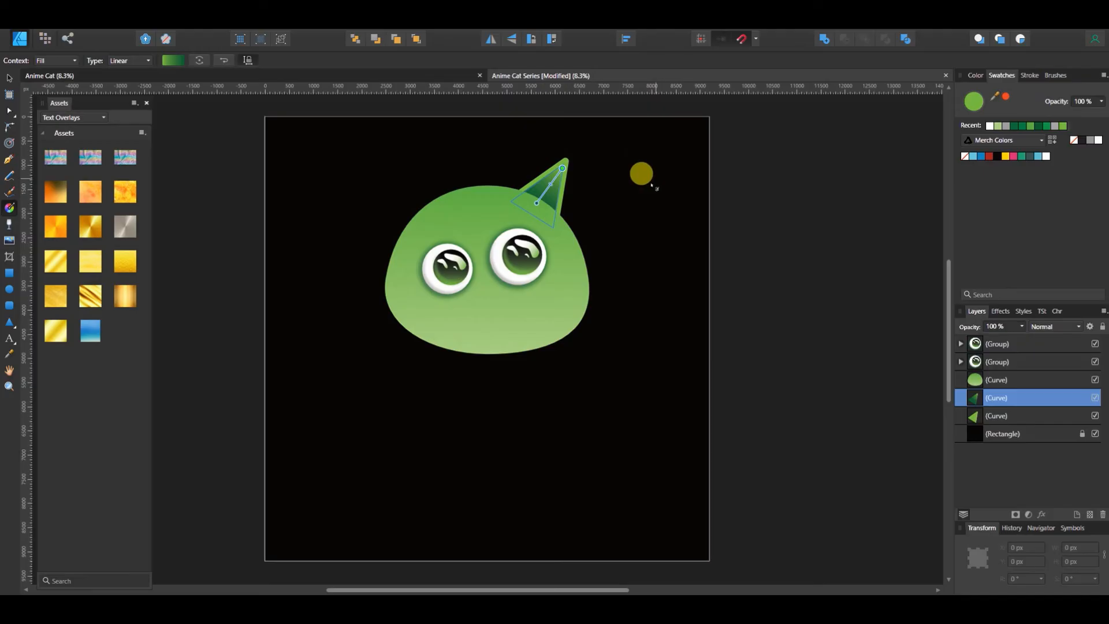
key("v")
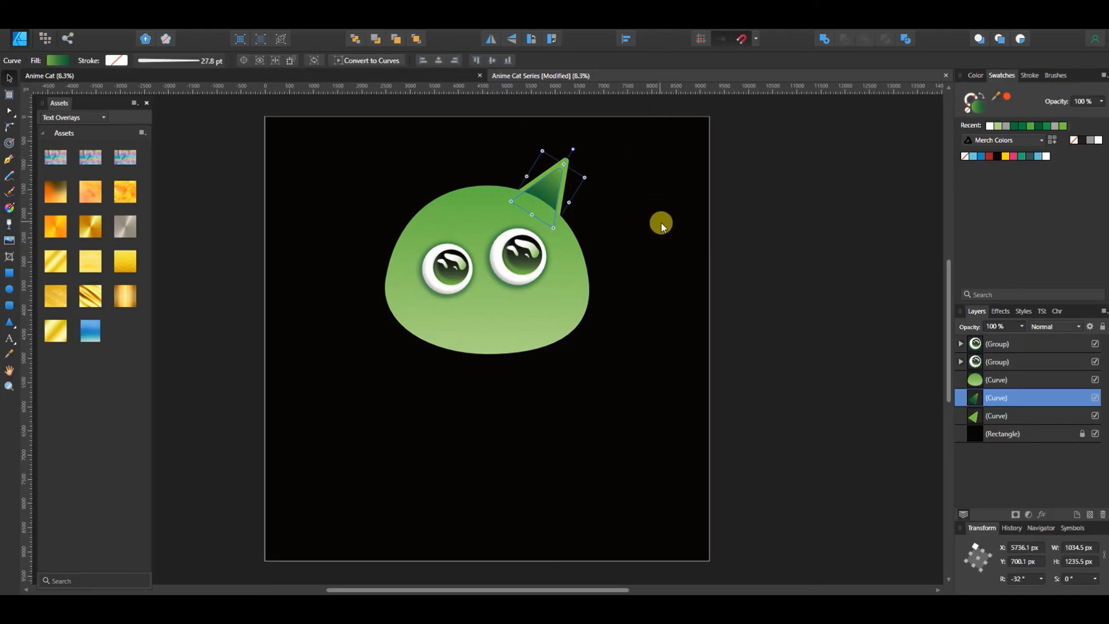
left_click(739, 240)
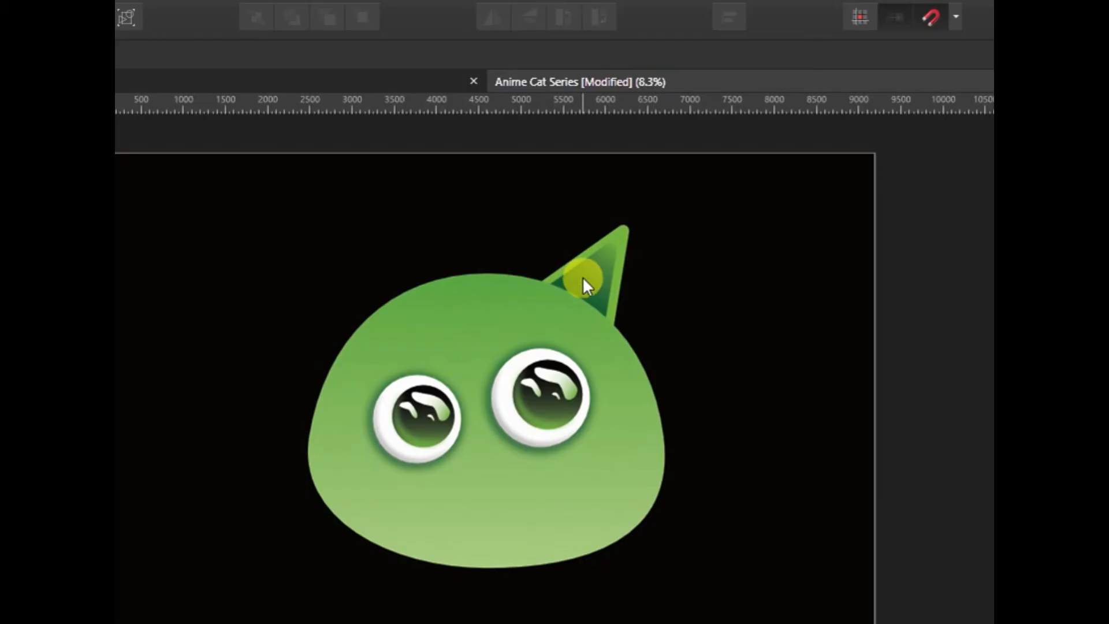
Fine-tune the inner ear's gradient by moving its midpoint slightly back toward the base
left_click(543, 191)
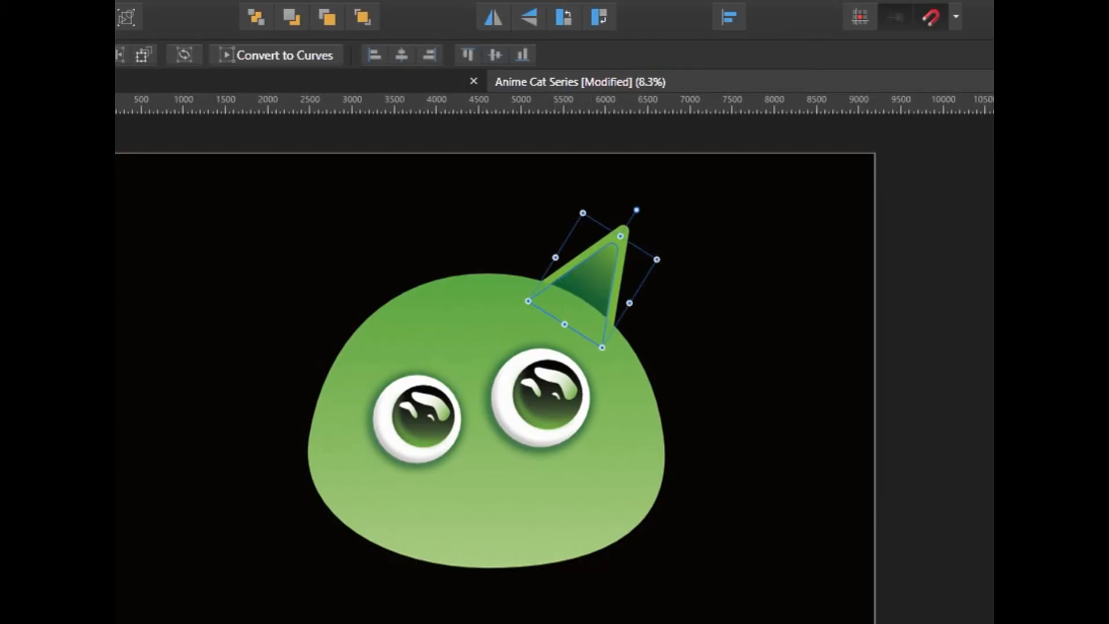
key("g")
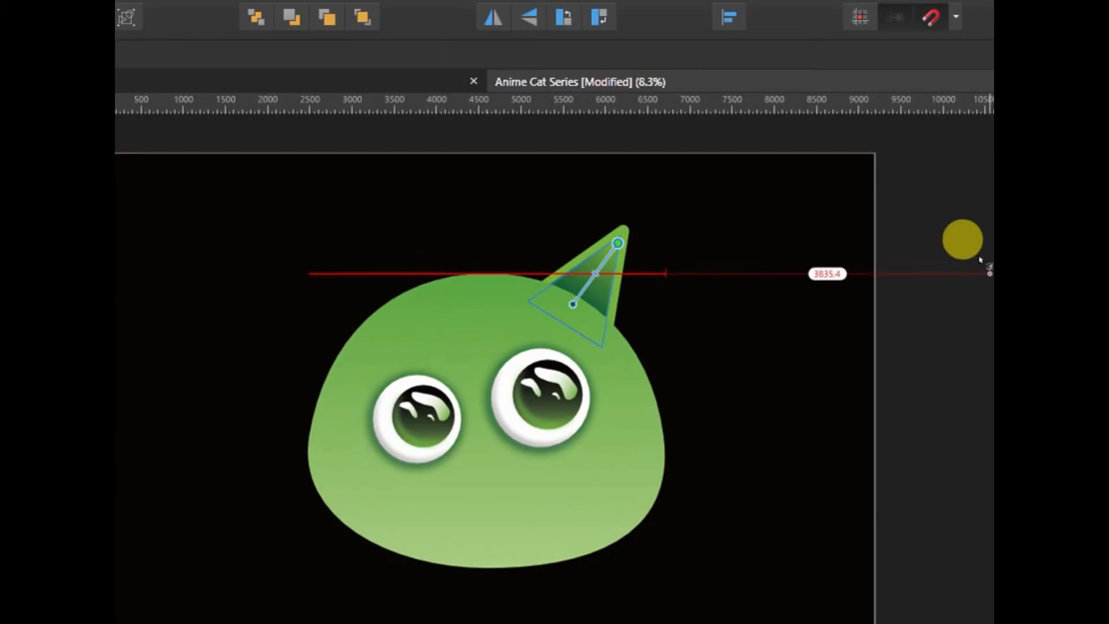
left_click(1052, 283)
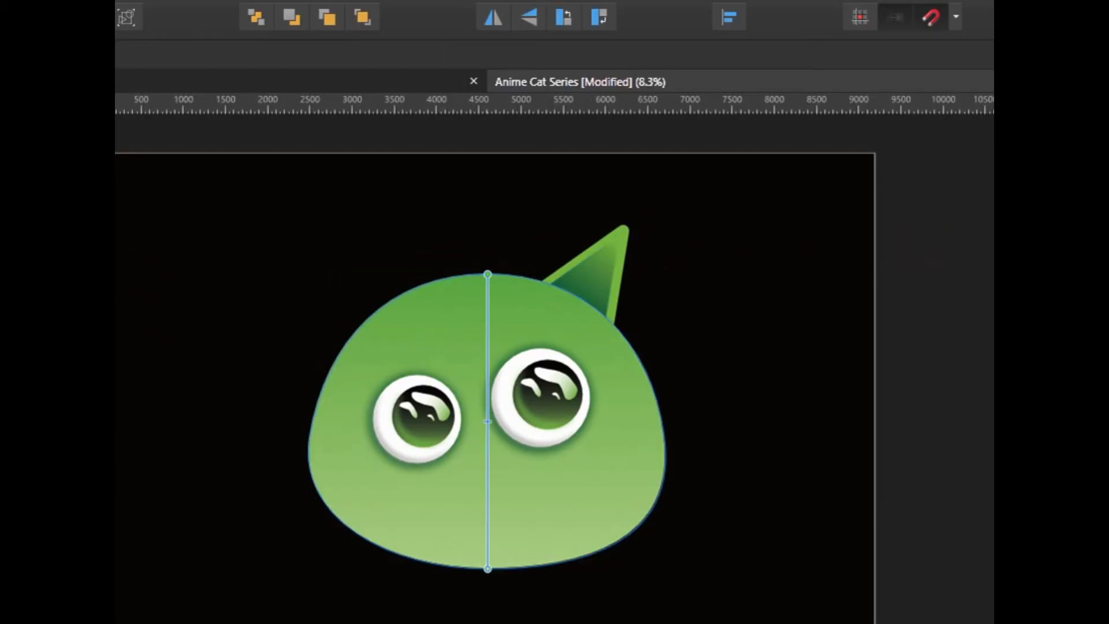
left_click(1052, 427)
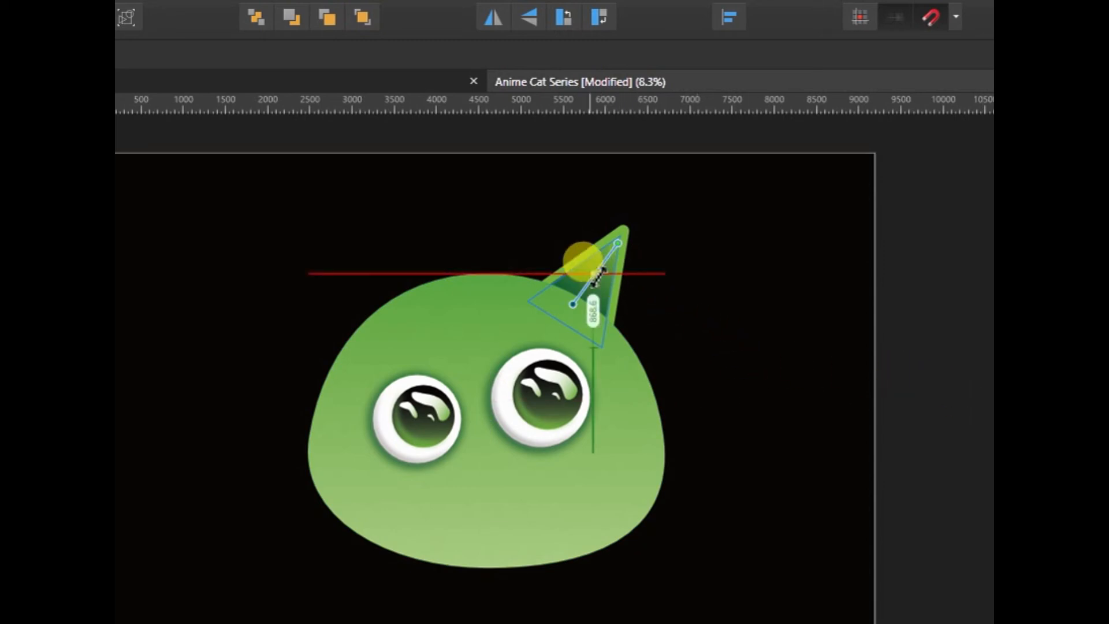
left_click_drag(598, 278, 599, 280)
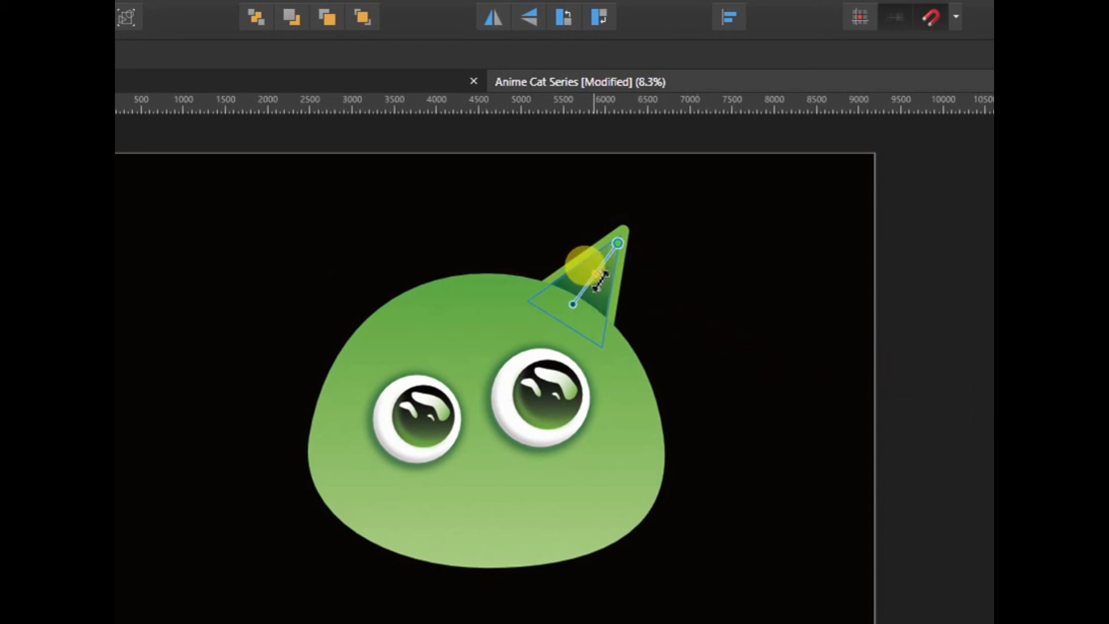
key("ctrl+plus")
key("ctrl+plus")
key("ctrl+plus")
scroll(524, 176, "up", 4)
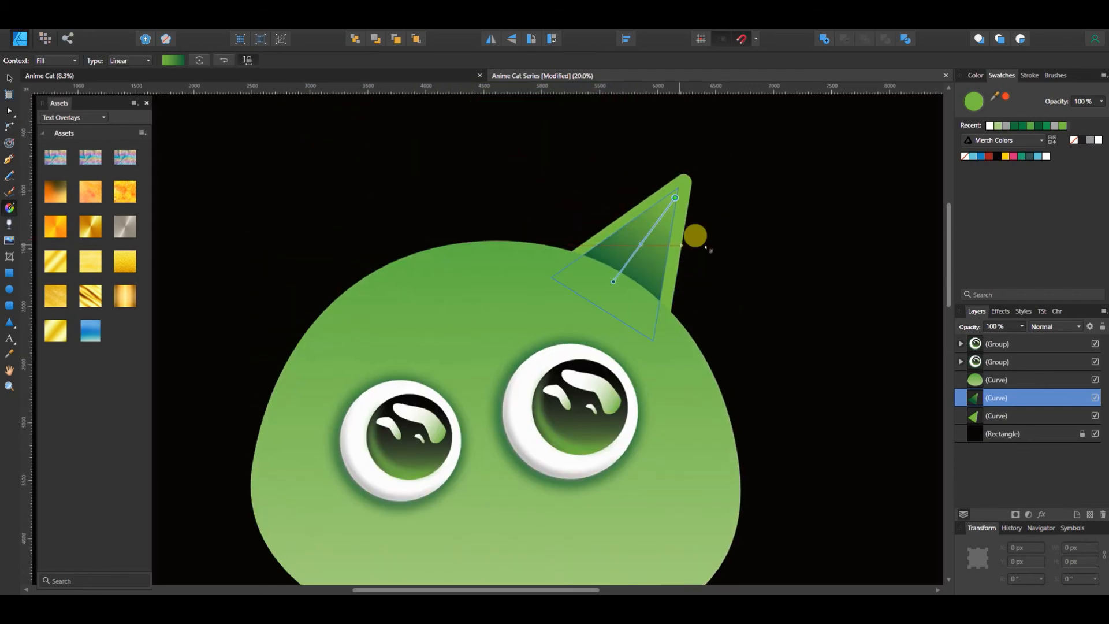
left_click(1057, 381)
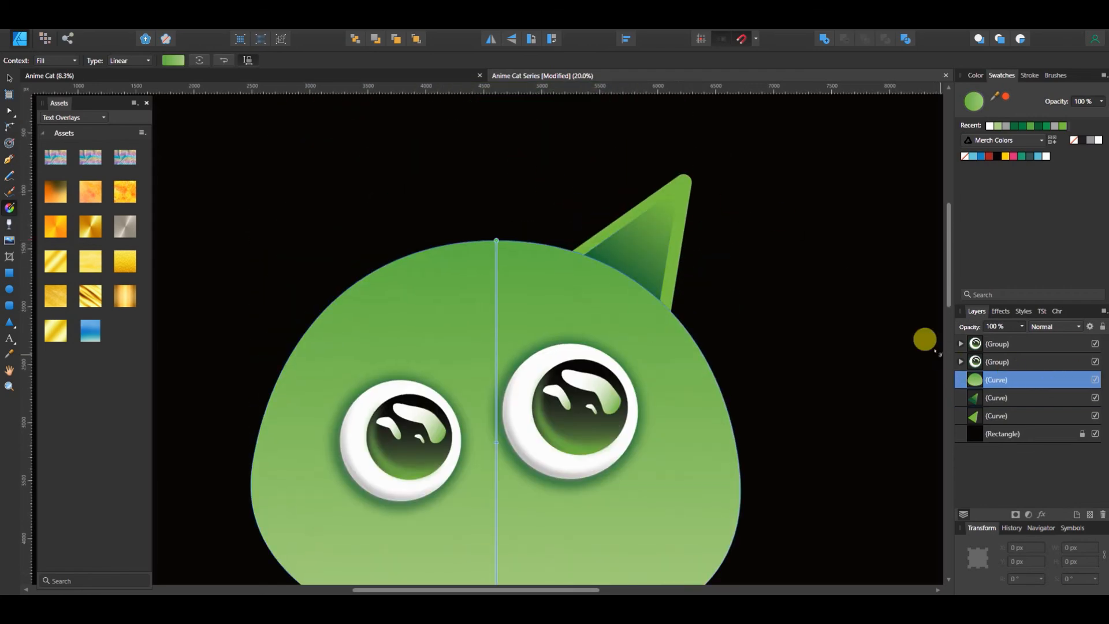
key("ctrl+0")
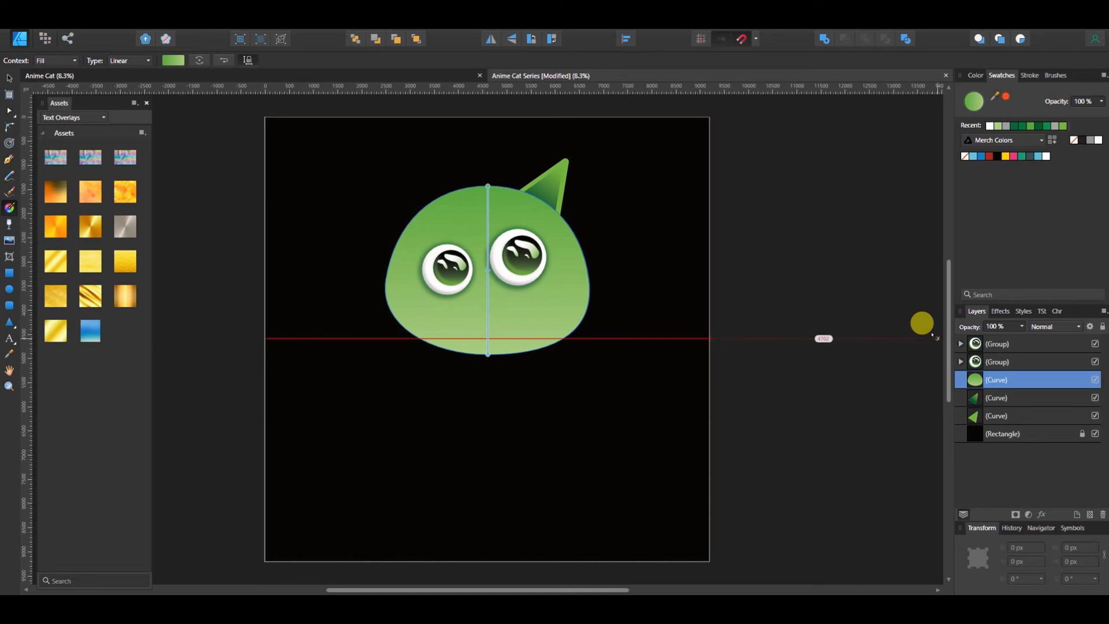
key("v")
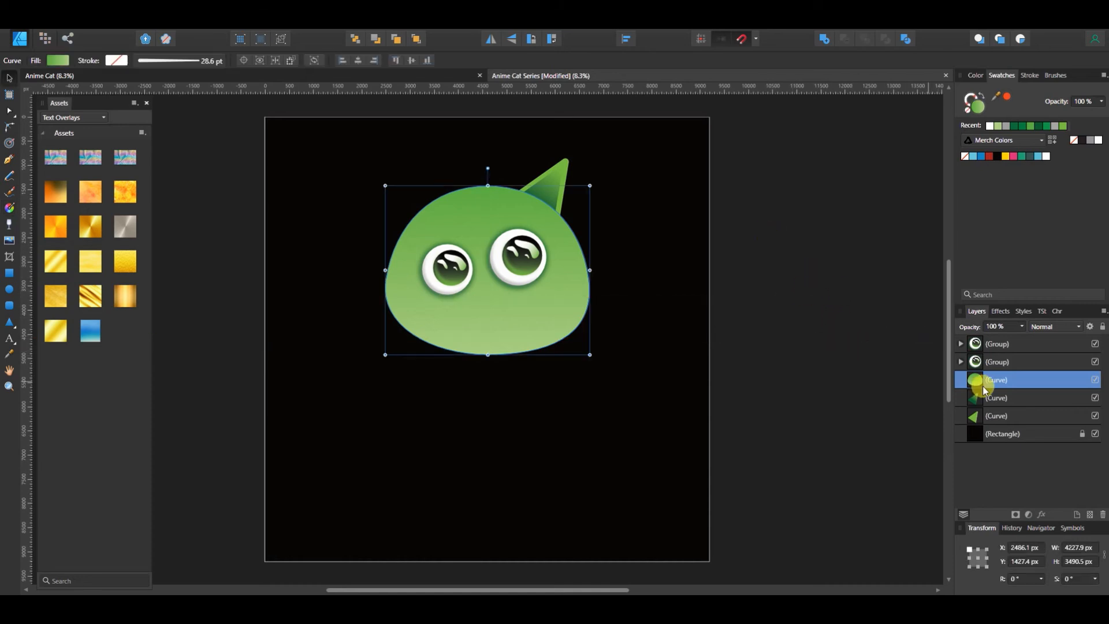
Group the inner and outer ear curves and name the group Ears
left_click(996, 399)
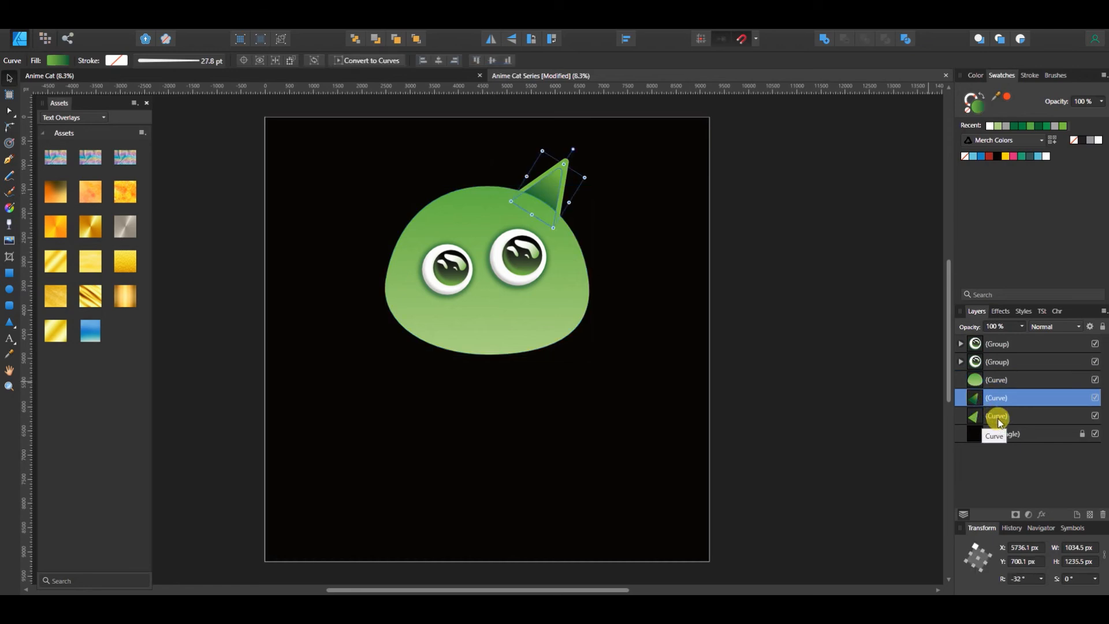
left_click(999, 417, "shift")
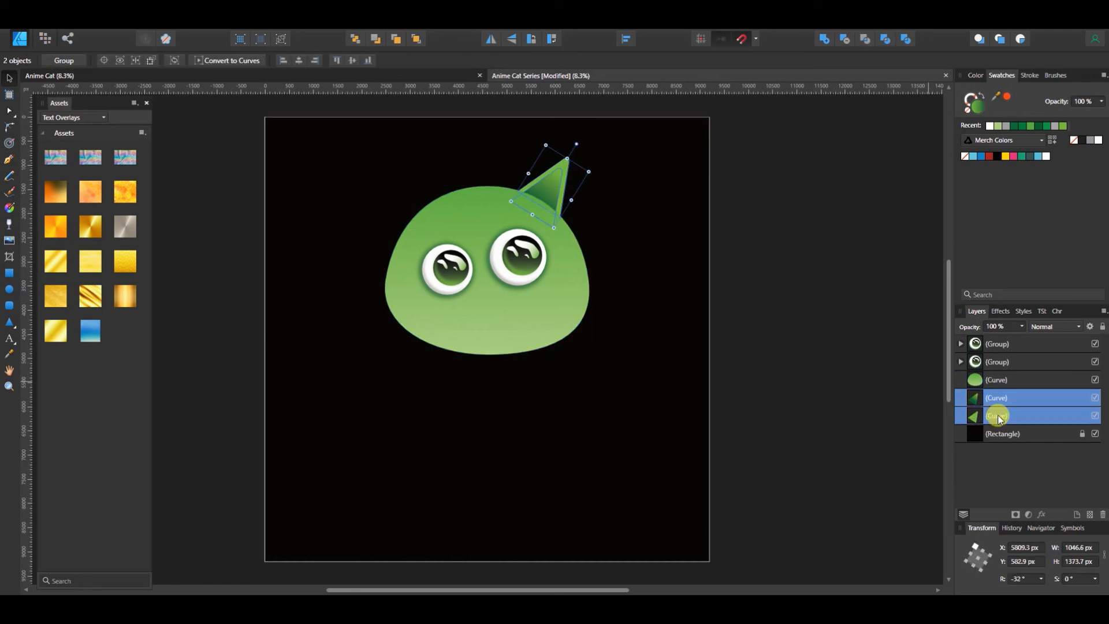
key("ctrl+g")
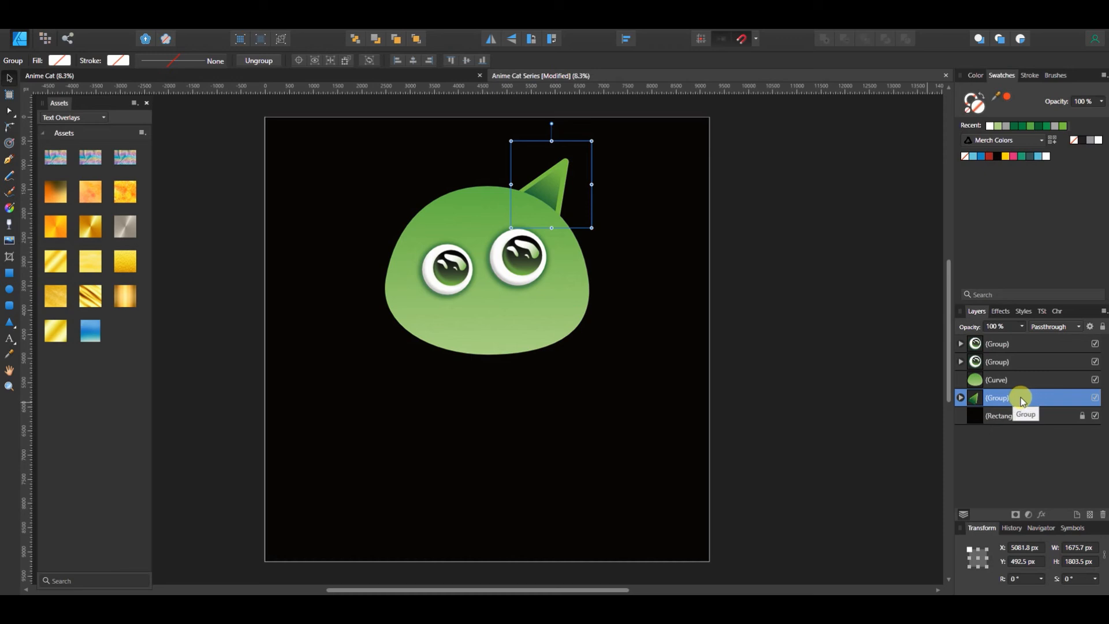
double_click(1022, 399)
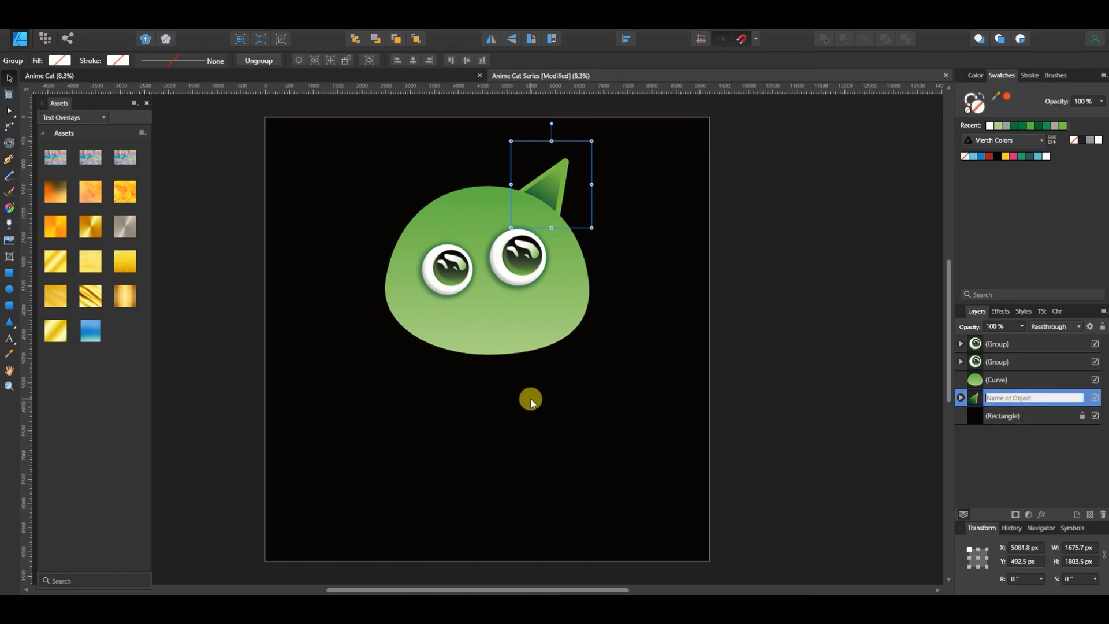
type("Ears")
key("Return")
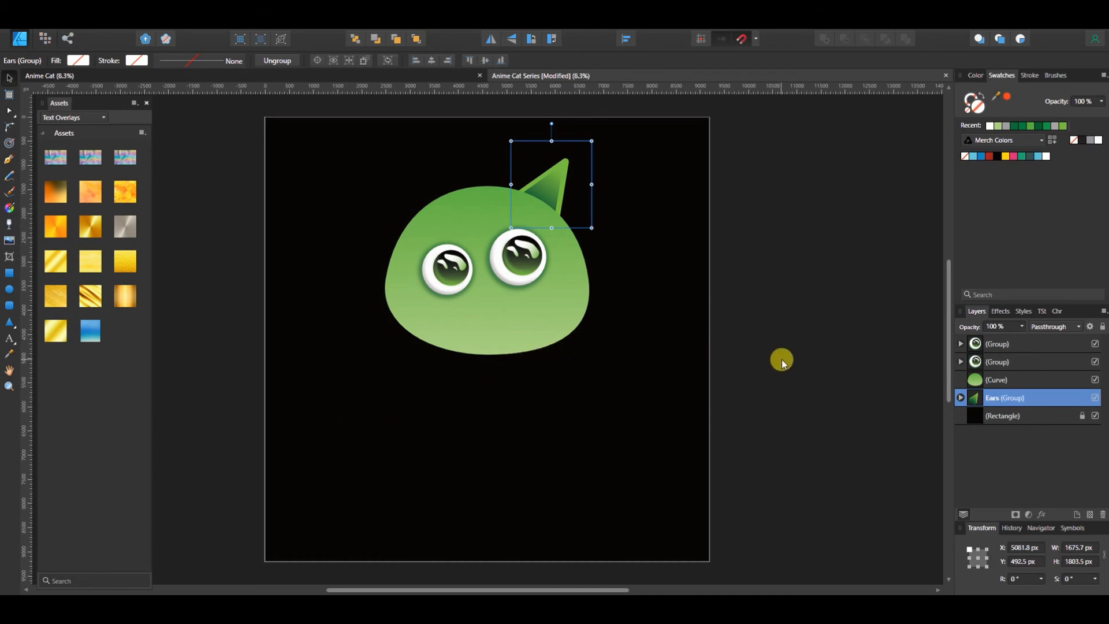
Duplicate the Ears group, flip the copy horizontally and place it level on the head's upper-left edge
key("ctrl+j")
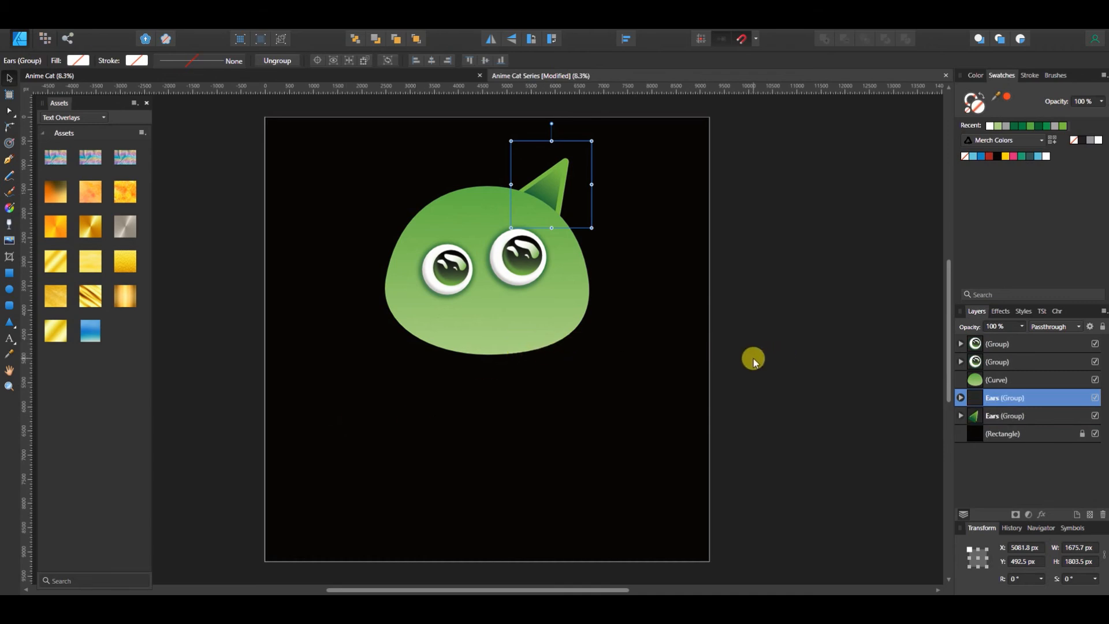
left_click(490, 39)
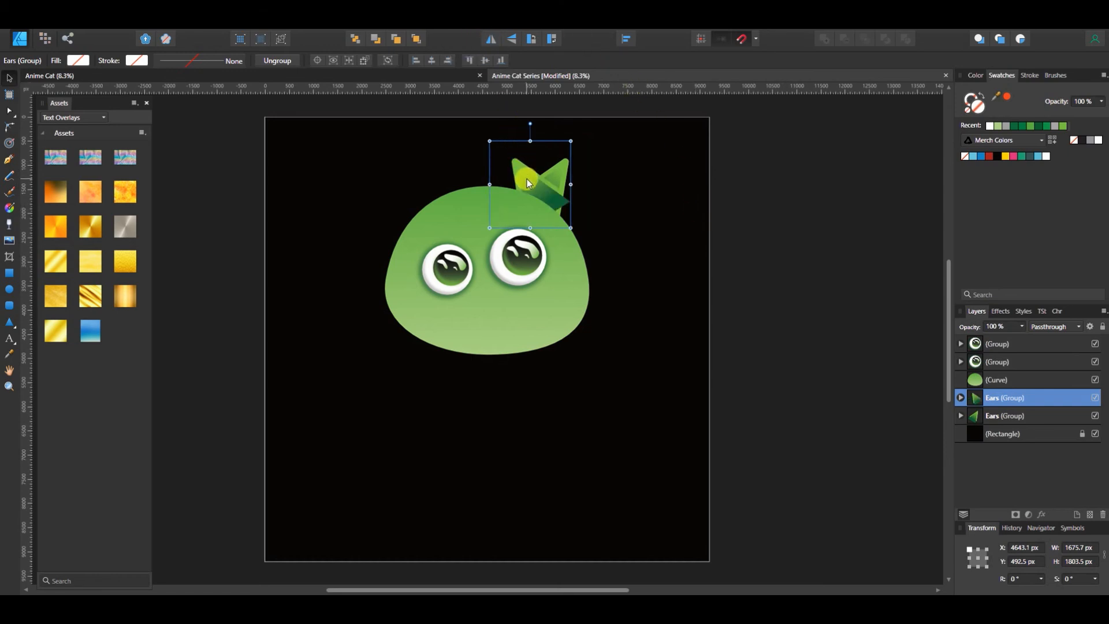
left_click_drag(517, 180, 428, 170)
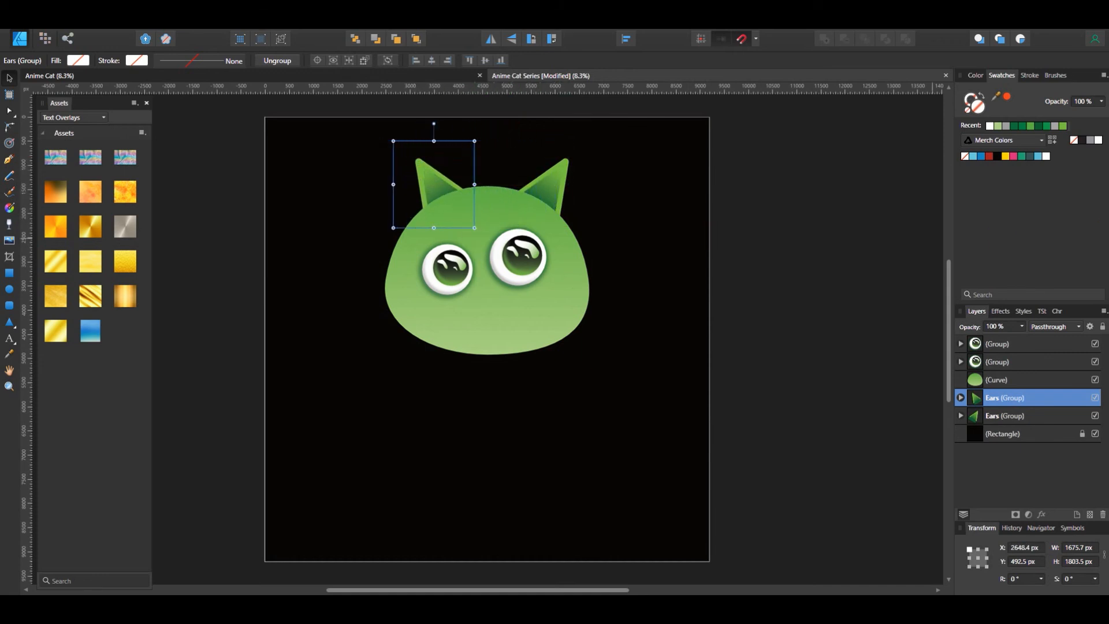
left_click(841, 249)
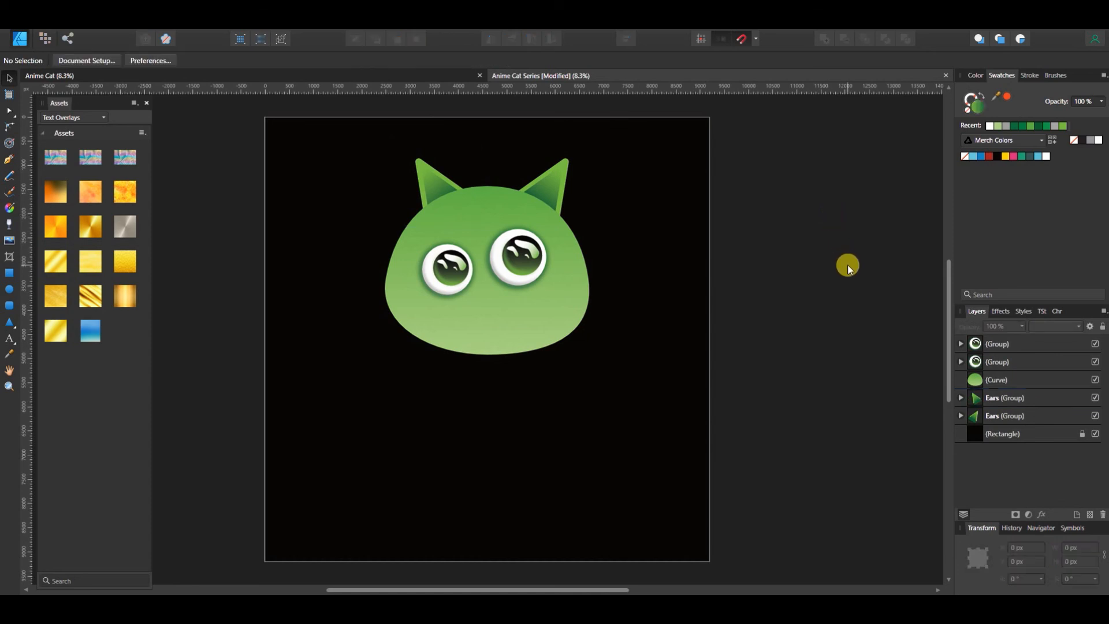